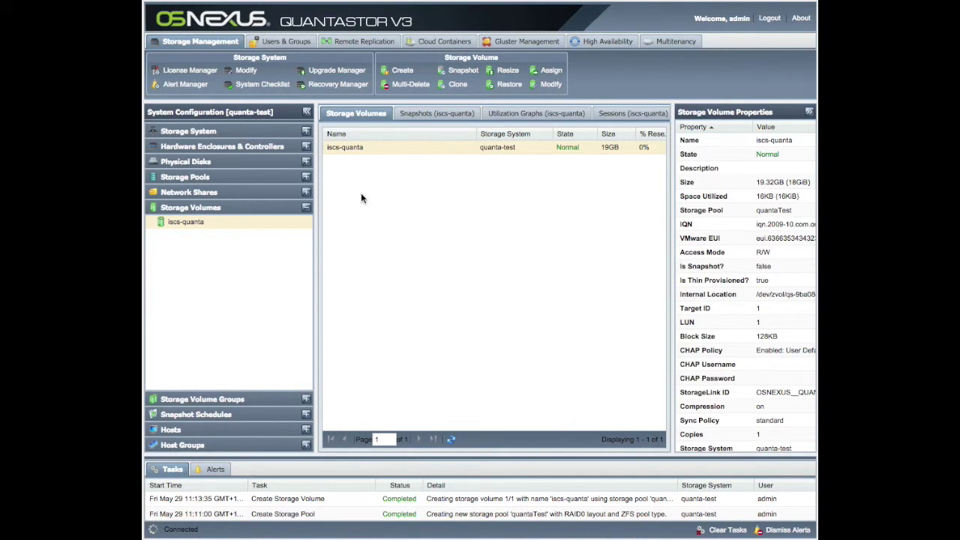
# Expand the empty Hosts section and open the Add Host dialog from its context menu.
pyautogui.click(235, 429)
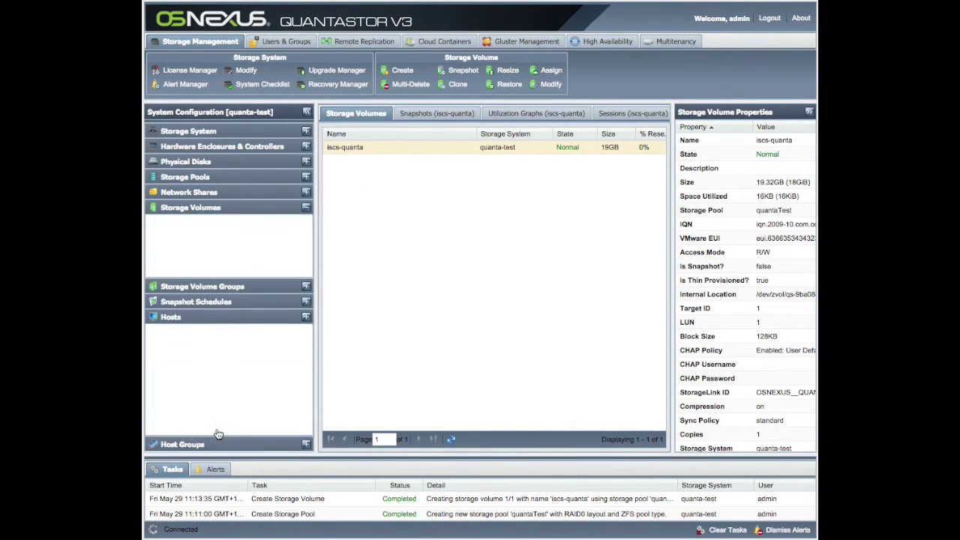
pyautogui.rightClick(213, 284)
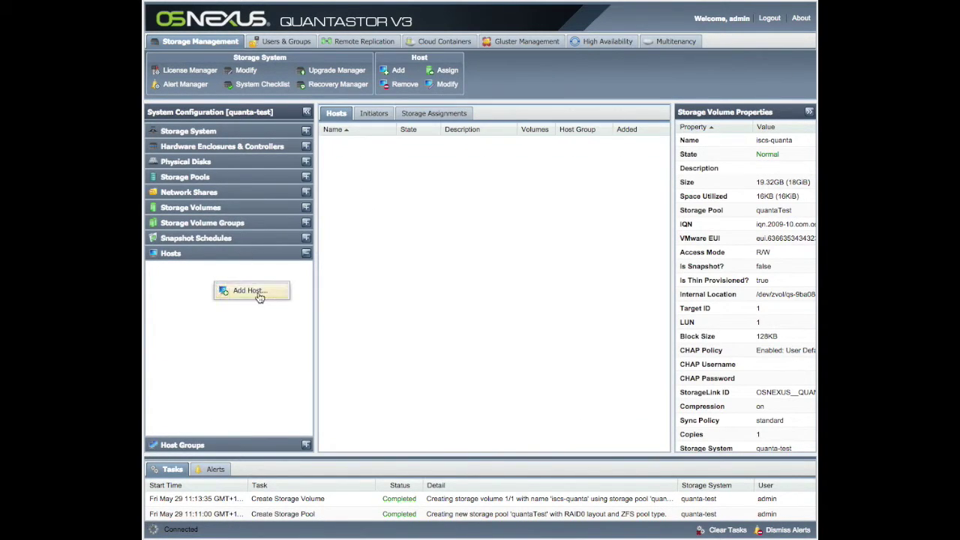
pyautogui.click(260, 296)
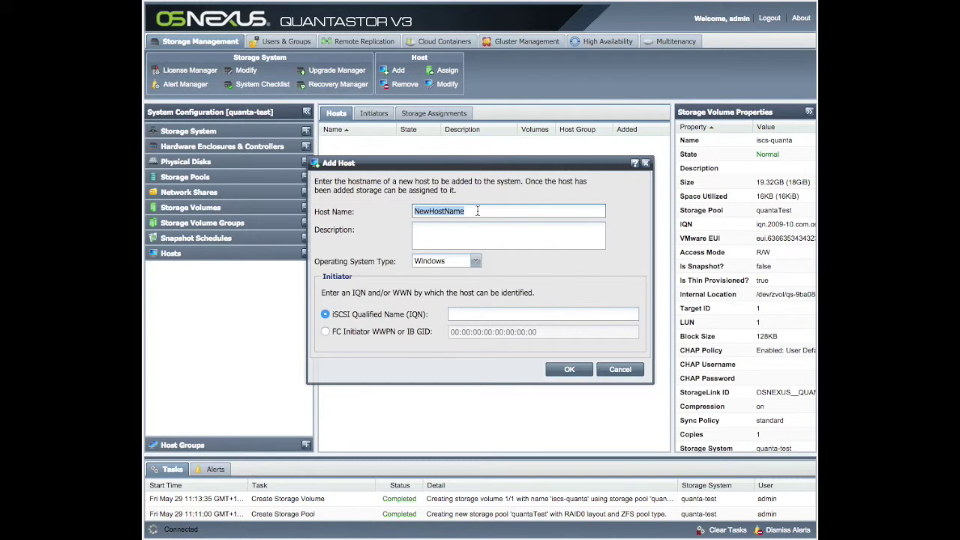
# Name the host quantaClient, describe it as 'For admin purposes - this is the Accounting Dept.', OS Linux.
pyautogui.write('test')
pyautogui.press('BackSpace')
pyautogui.press('BackSpace')
pyautogui.press('BackSpace')
pyautogui.press('BackSpace')
pyautogui.write('quantaClient')
pyautogui.click(459, 229)
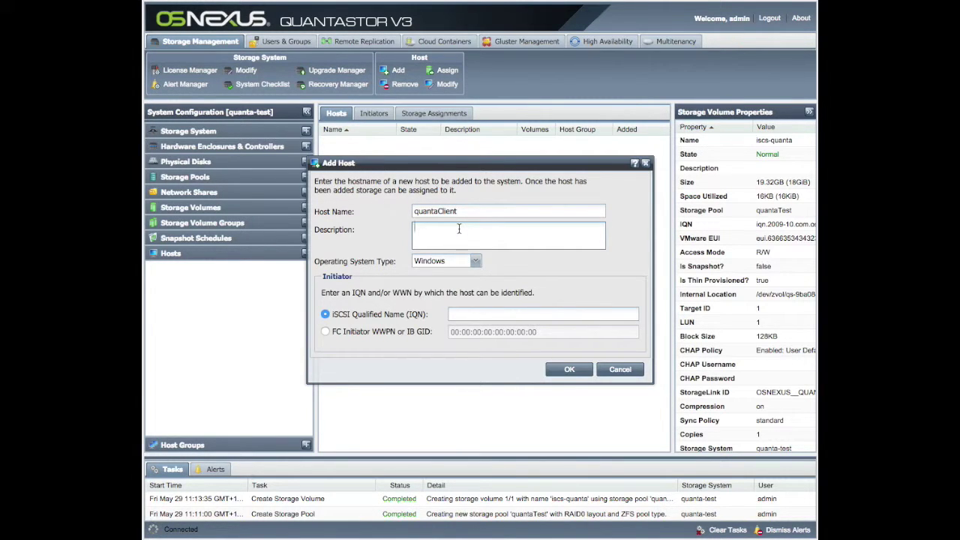
pyautogui.write('For admin purposes - this is the Accounting ')
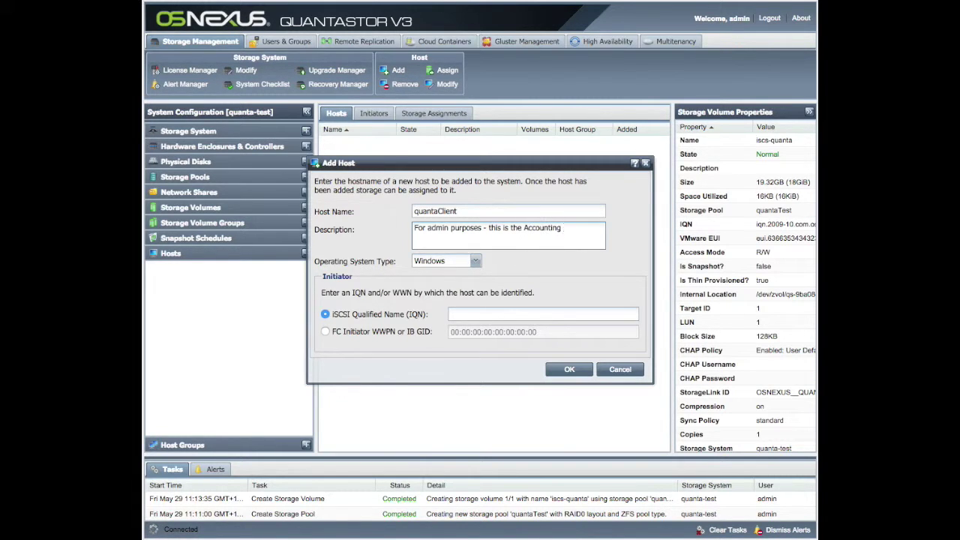
pyautogui.write('Dept.')
pyautogui.click(475, 261)
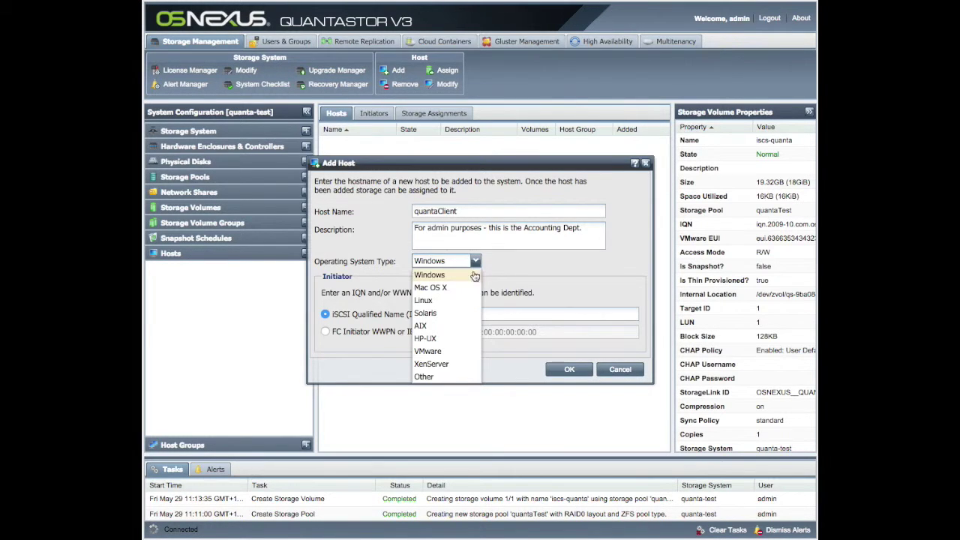
pyautogui.click(438, 301)
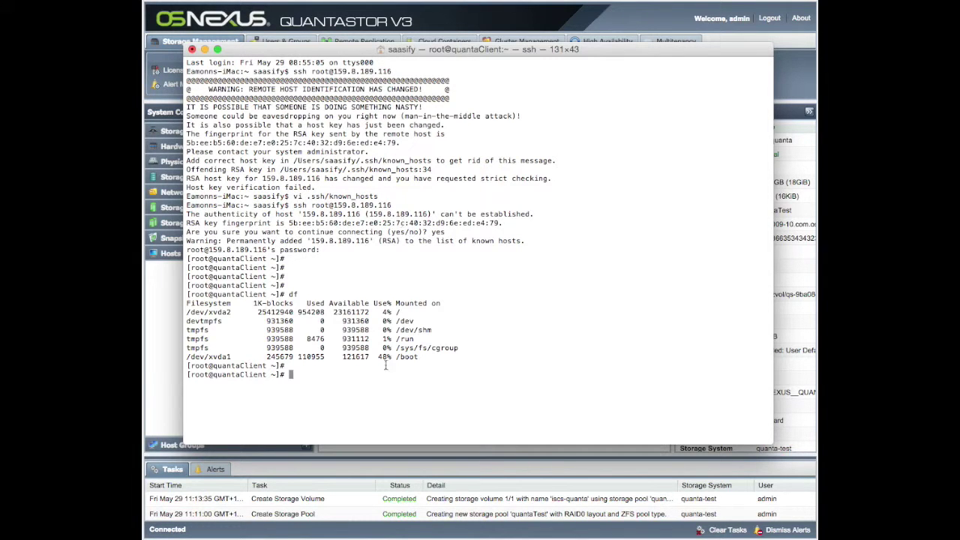
# Run yum update on quantaClient and confirm installing the updates with y.
pyautogui.press('Return')
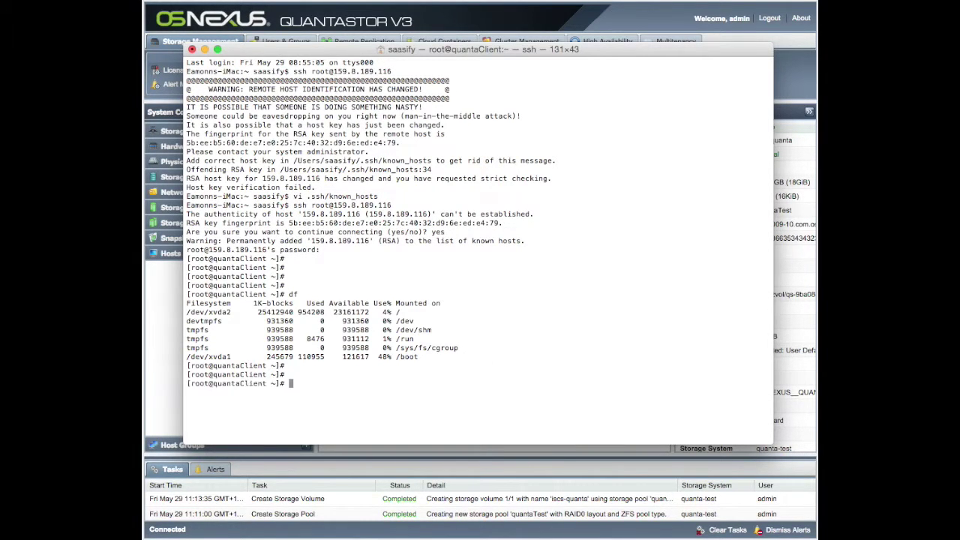
pyautogui.write('yum update')
pyautogui.press('Return')
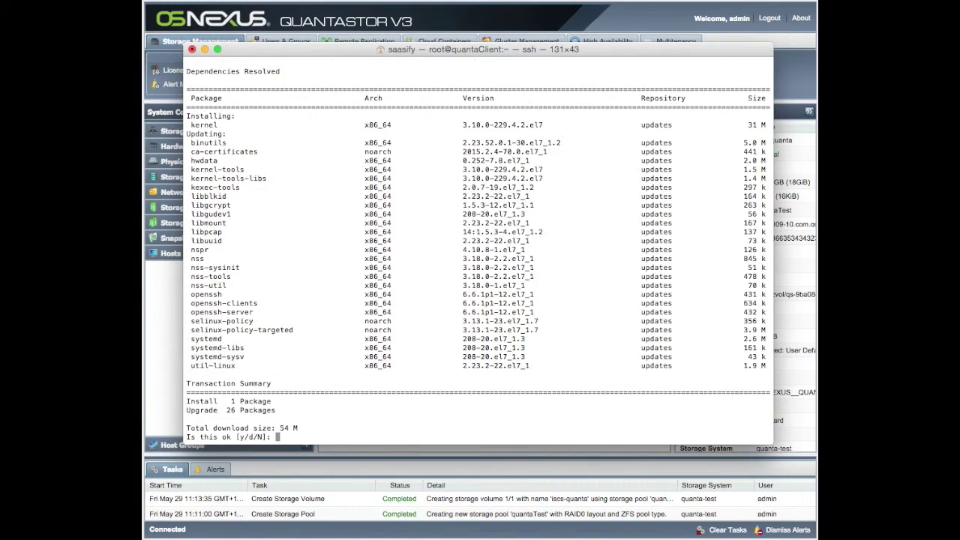
pyautogui.write('y')
pyautogui.press('Return')
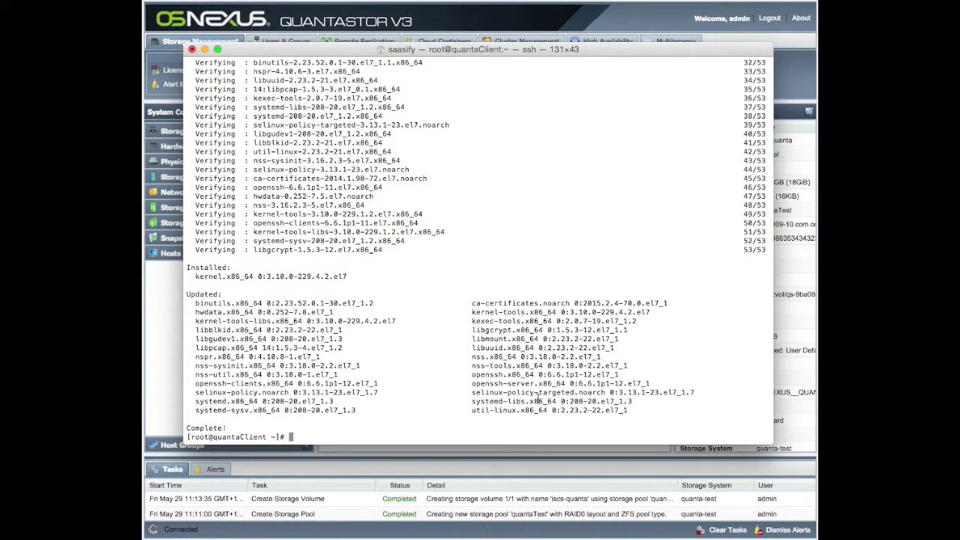
# Once the update completes, enter the command yum install iscsi-initiator-utils.
pyautogui.write('yum install iscsi-initiator')
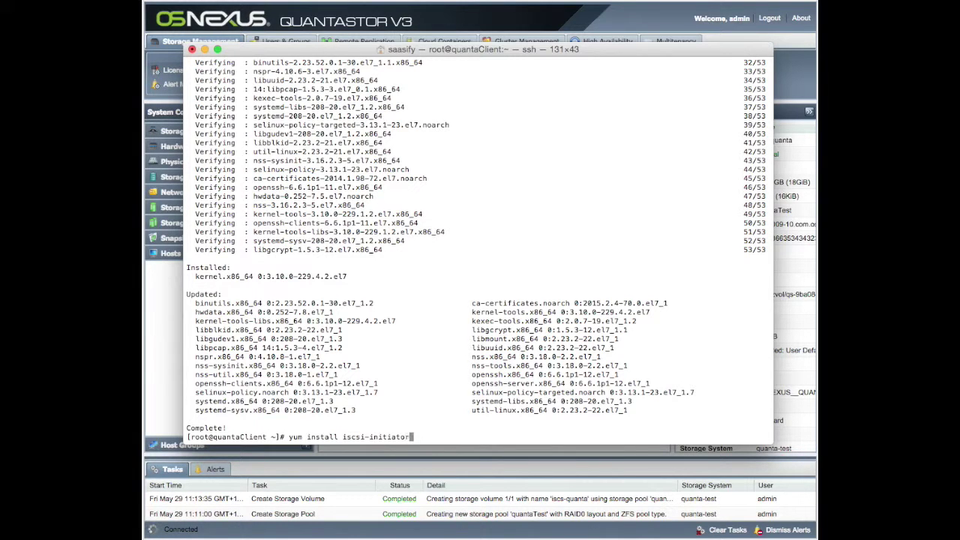
pyautogui.write('-utils')
# Install iscsi-initiator-utils on quantaClient, answering y to confirm.
pyautogui.press('Return')
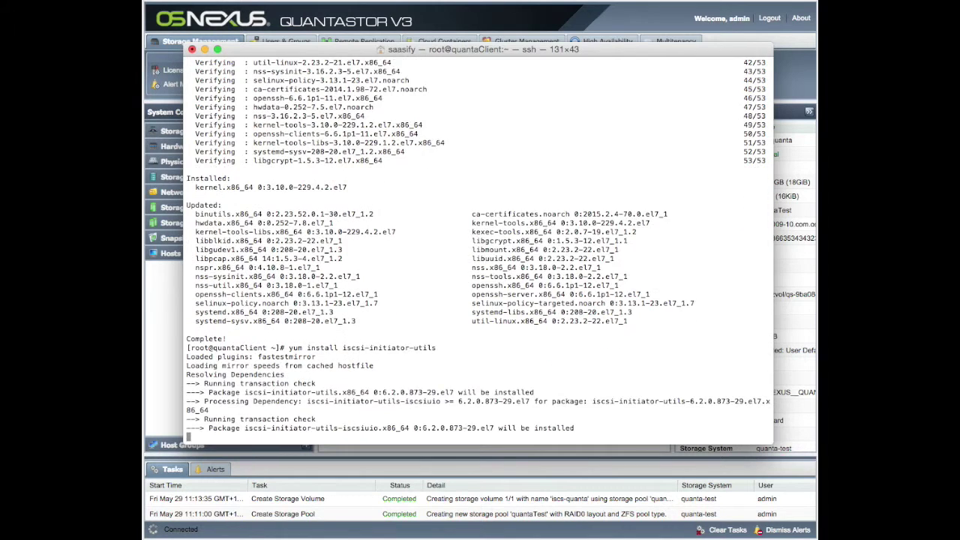
pyautogui.write('y')
pyautogui.press('Return')
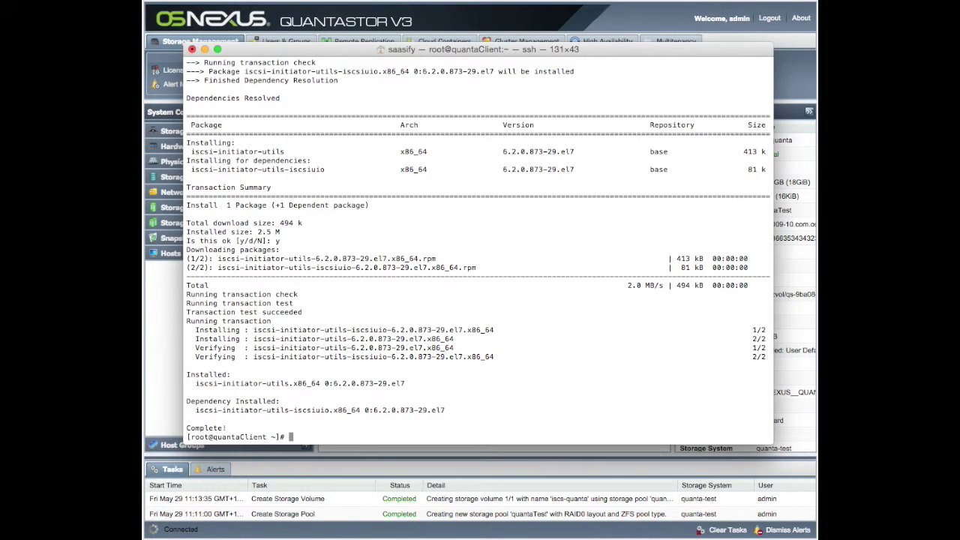
# Display /etc/iscsi/initiatorname.iscsi and copy the client's initiator IQN.
pyautogui.write('more /etc/iscs')
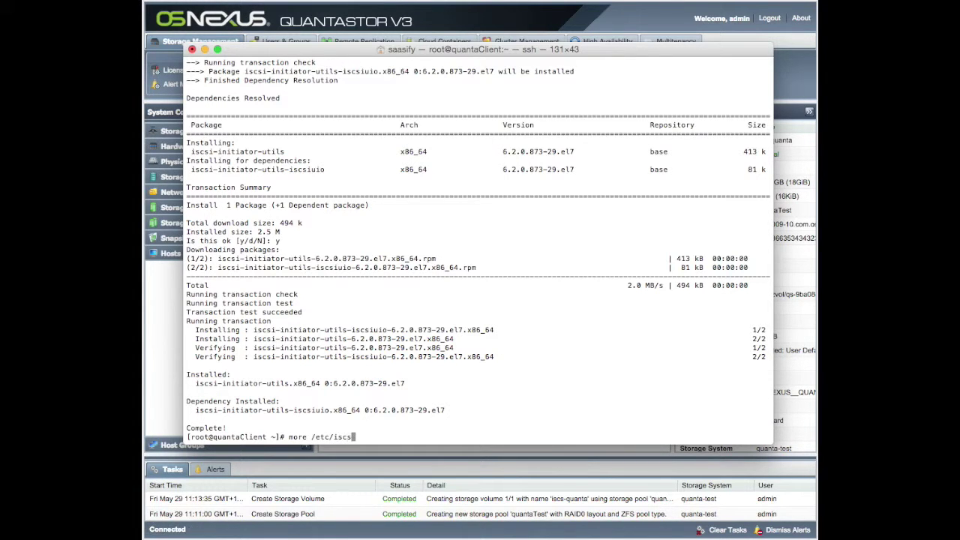
pyautogui.write('i/ini')
pyautogui.press('Tab')
pyautogui.press('Return')
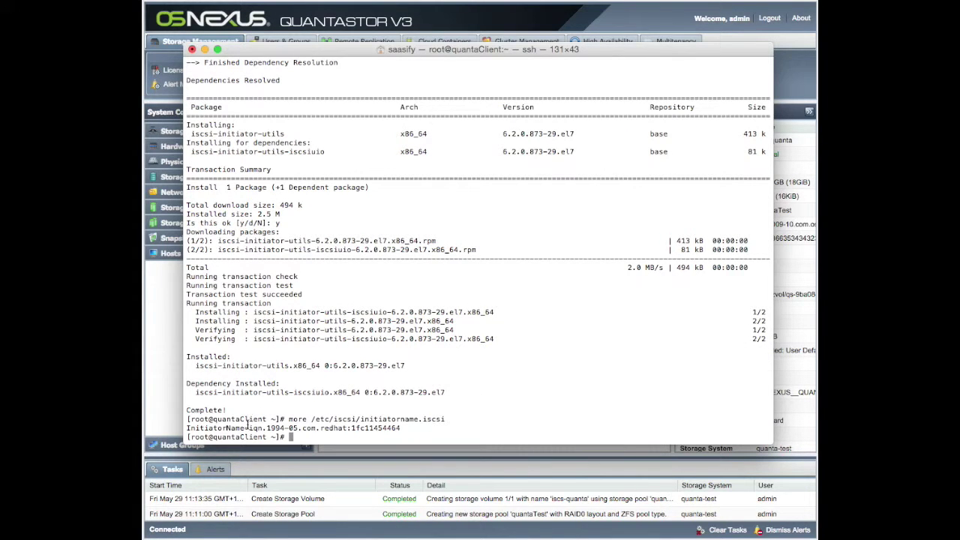
pyautogui.moveTo(250, 427); pyautogui.dragTo(402, 427)
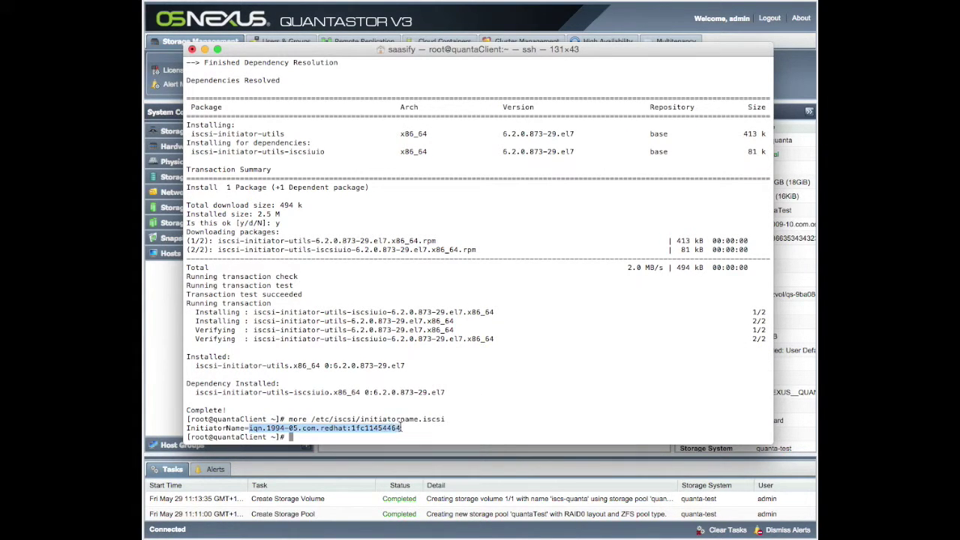
pyautogui.rightClick(393, 426)
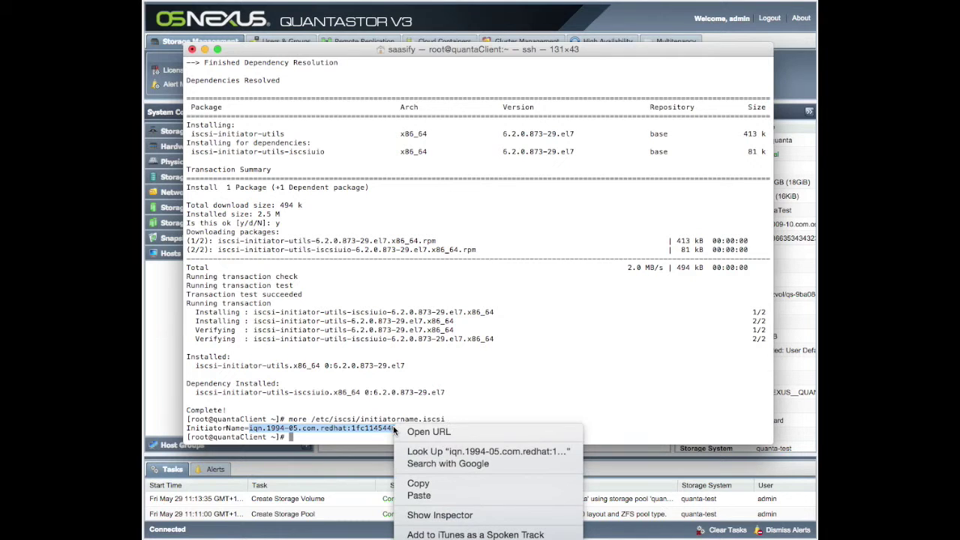
pyautogui.click(437, 484)
# Paste the copied IQN as the initiator and create the quantaClient host.
pyautogui.click(419, 34)
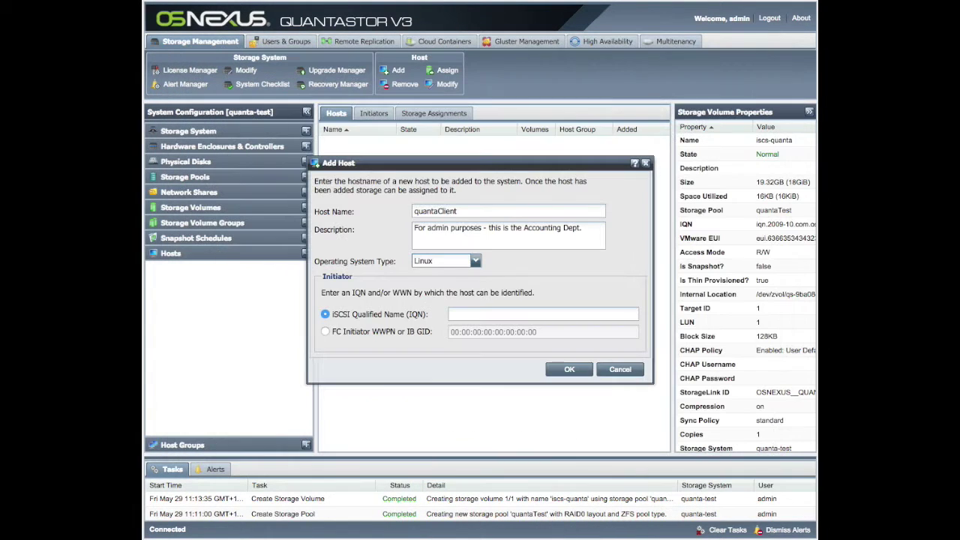
pyautogui.rightClick(472, 314)
pyautogui.click(495, 375)
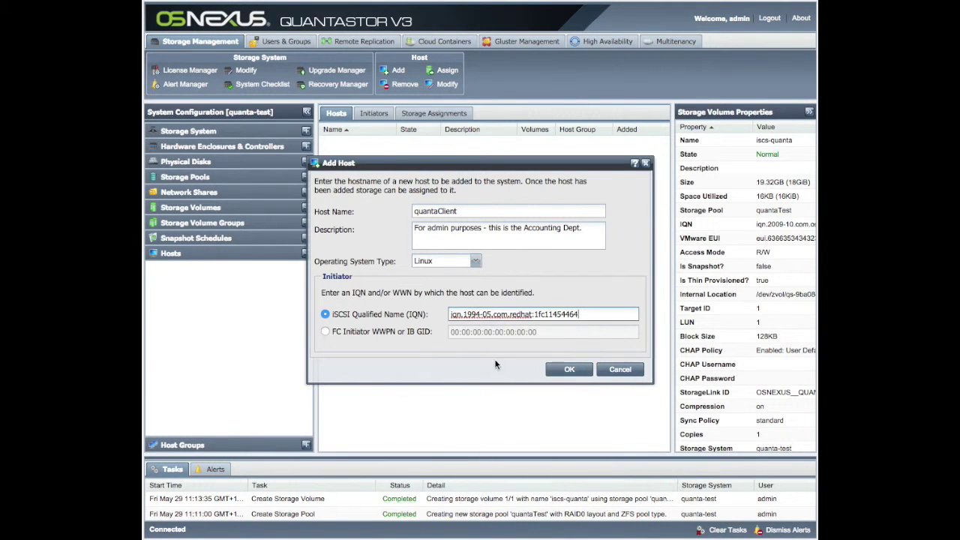
pyautogui.click(568, 370)
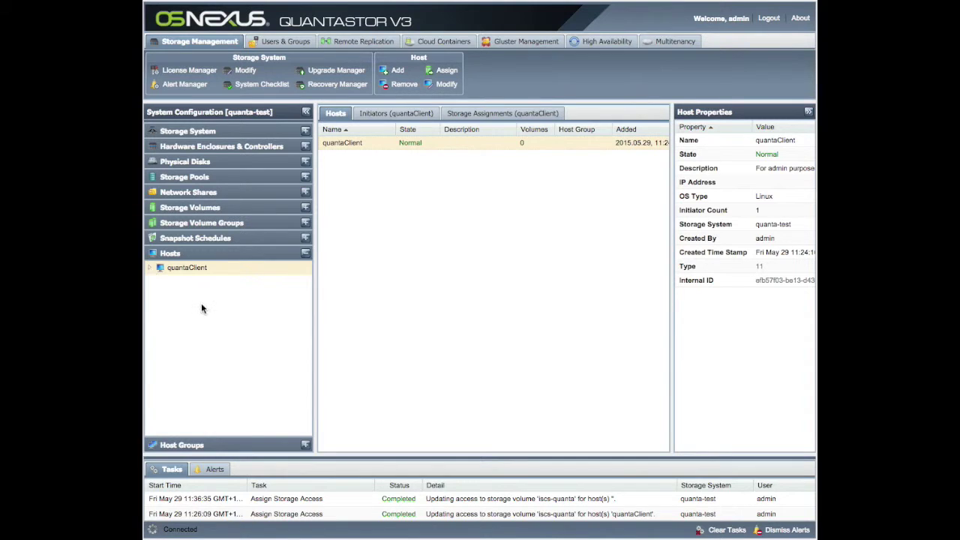
# Expand quantaClient in the Hosts tree, then show the Storage Volumes list.
pyautogui.click(150, 268)
pyautogui.click(182, 209)
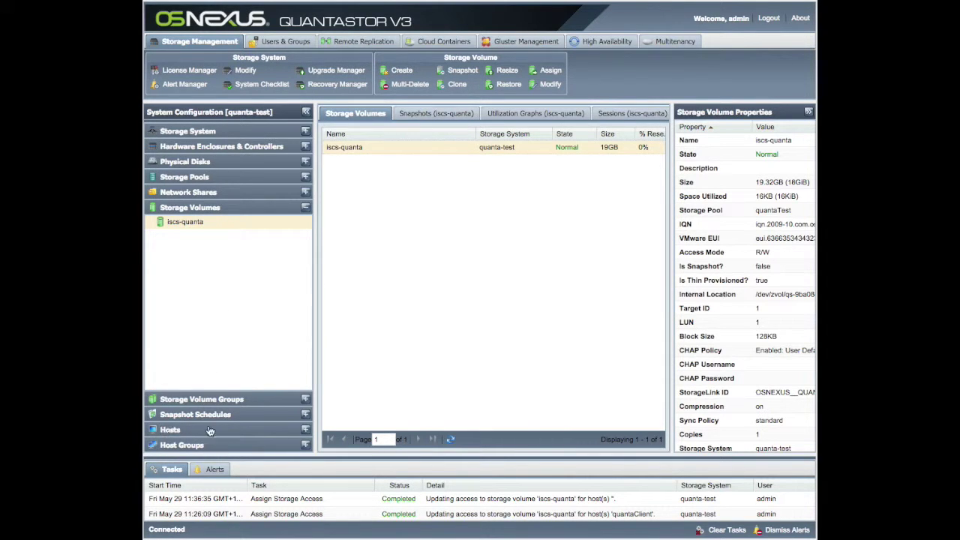
# Open Assign/Unassign Host Access for the iscs-quanta volume.
pyautogui.rightClick(198, 226)
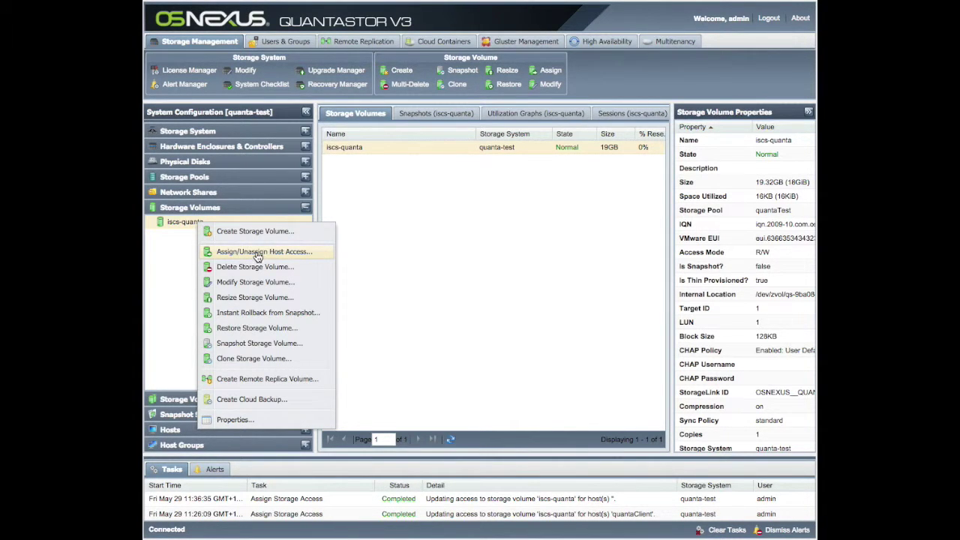
pyautogui.click(277, 255)
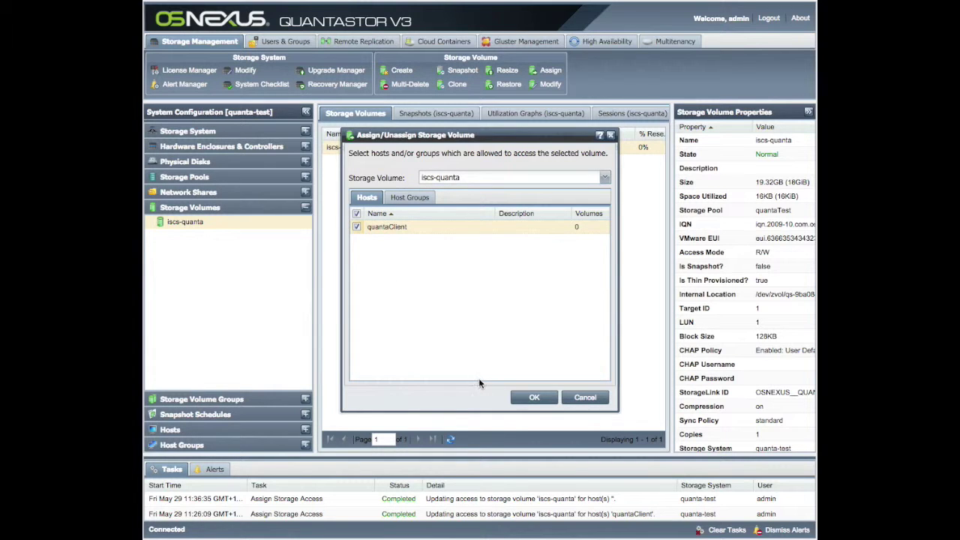
# Confirm quantaClient's access to iscs-quanta and move the Terminal window to the screen centre.
pyautogui.click(533, 397)
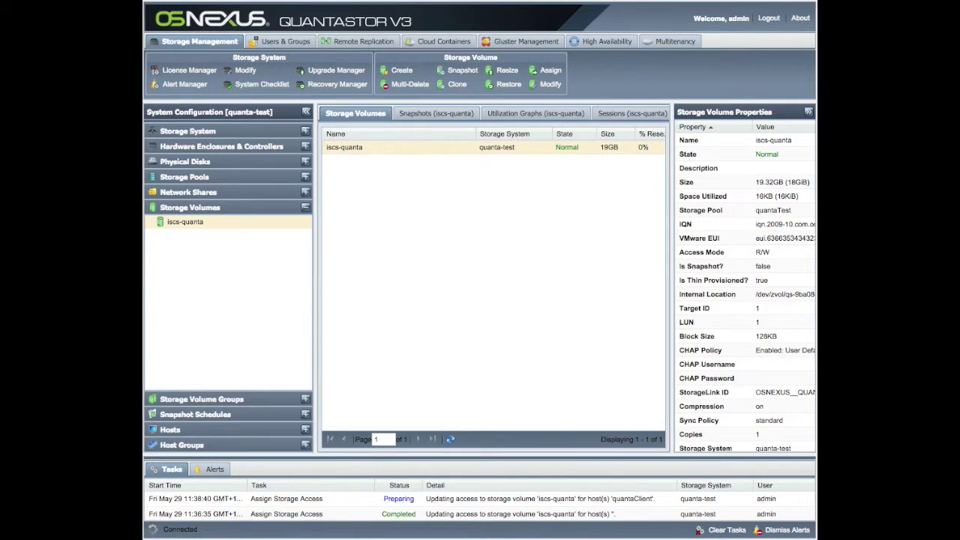
pyautogui.moveTo(813, 27); pyautogui.dragTo(306, 60)
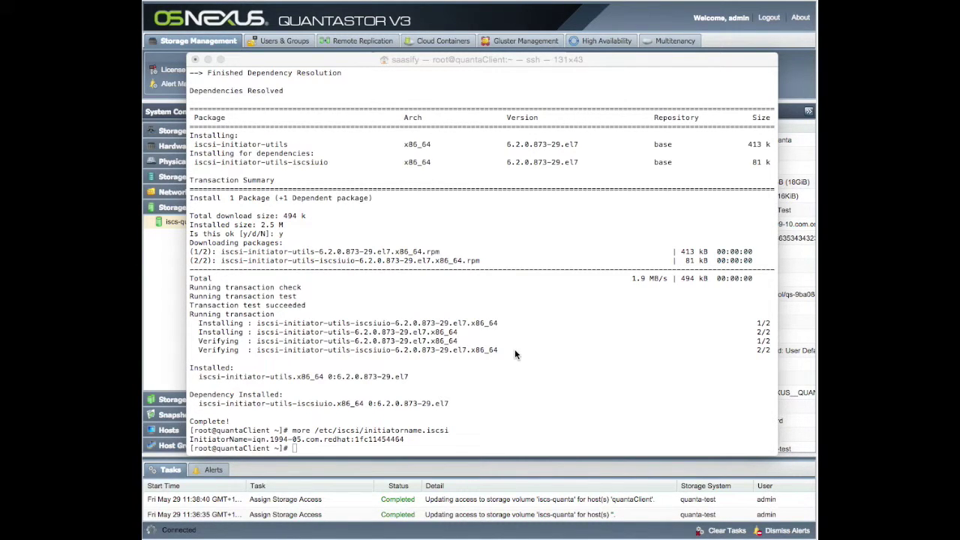
# Run more /proc/partitions on quantaClient to list its disks.
pyautogui.click(461, 391)
pyautogui.write('mor')
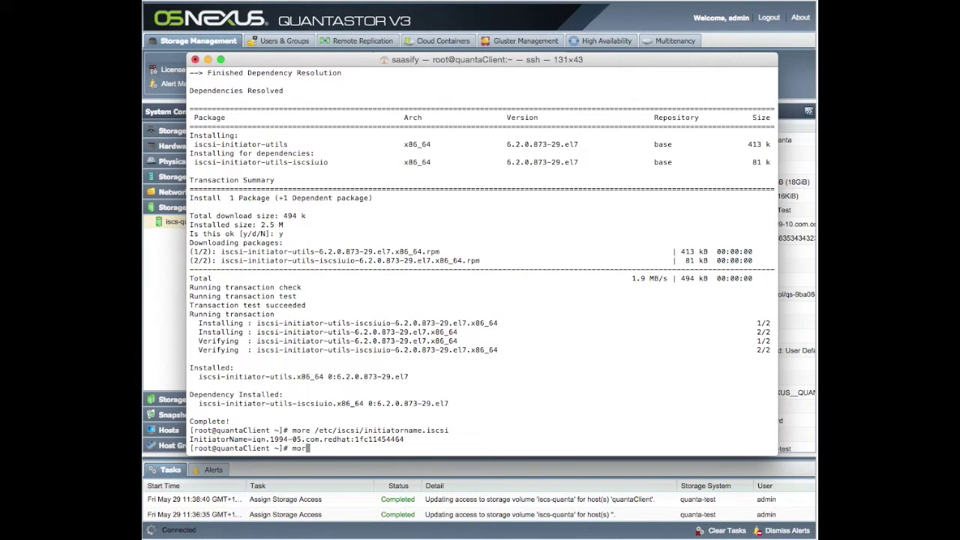
pyautogui.write('e /proc/partitions')
pyautogui.press('Return')
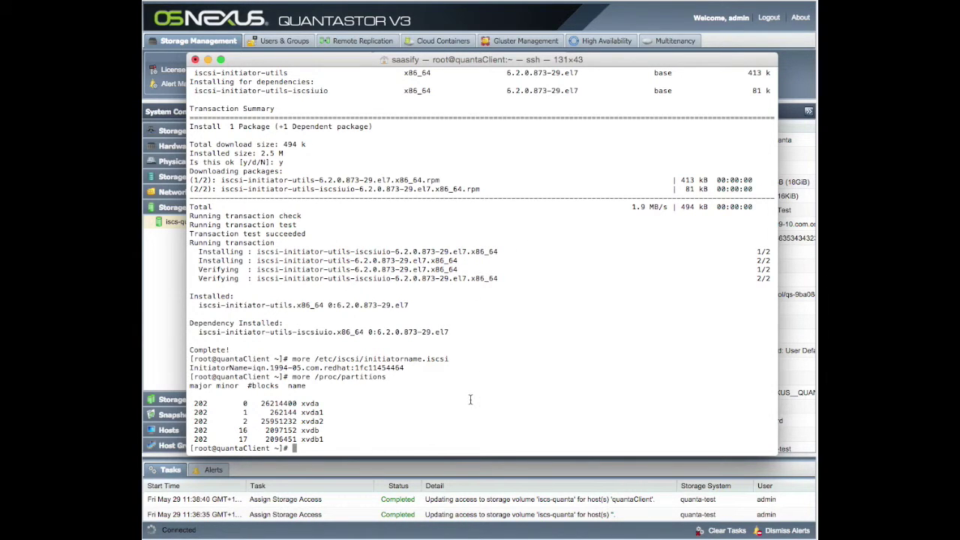
# Run sendtargets discovery against 10.113.38.167 to find the iscs-quanta target.
pyautogui.write('iscsiadm -m')
pyautogui.write('discovery ')
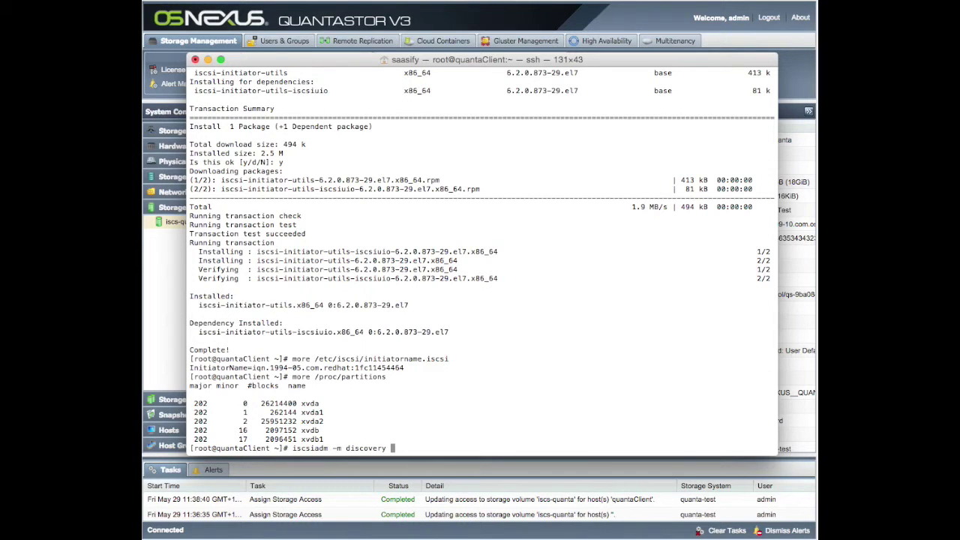
pyautogui.write('-t sendtargets -p')
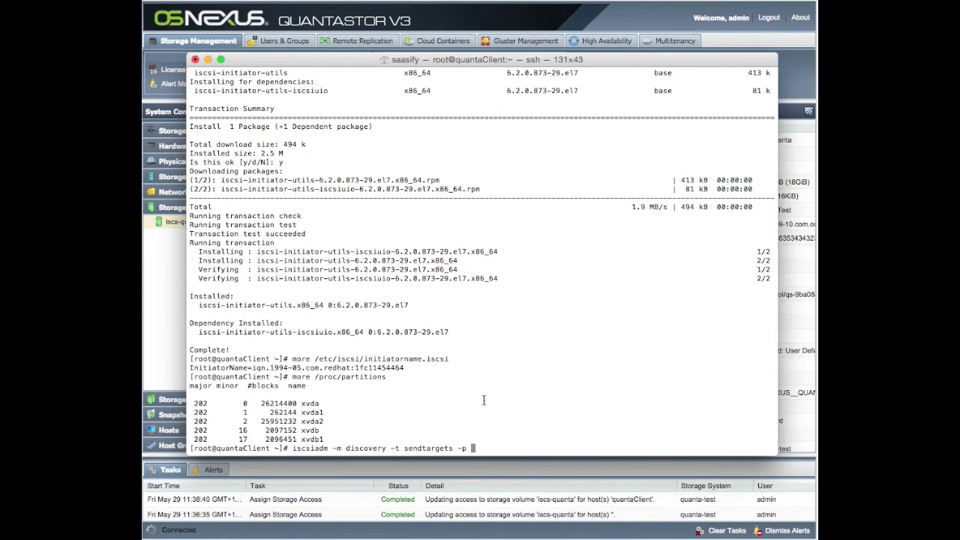
pyautogui.write('10.113.38.167')
pyautogui.press('Return')
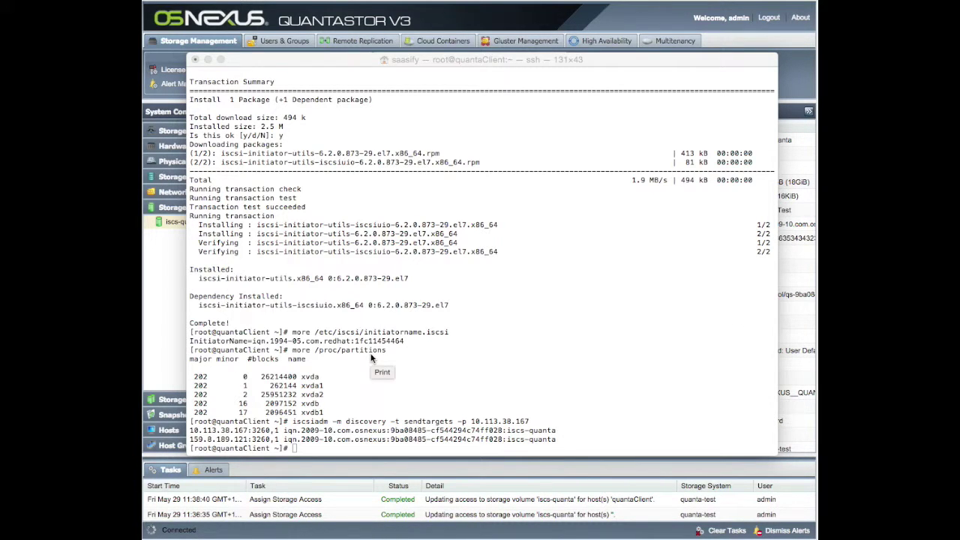
# Rerun more /proc/partitions to check for a new disk.
pyautogui.click(470, 390)
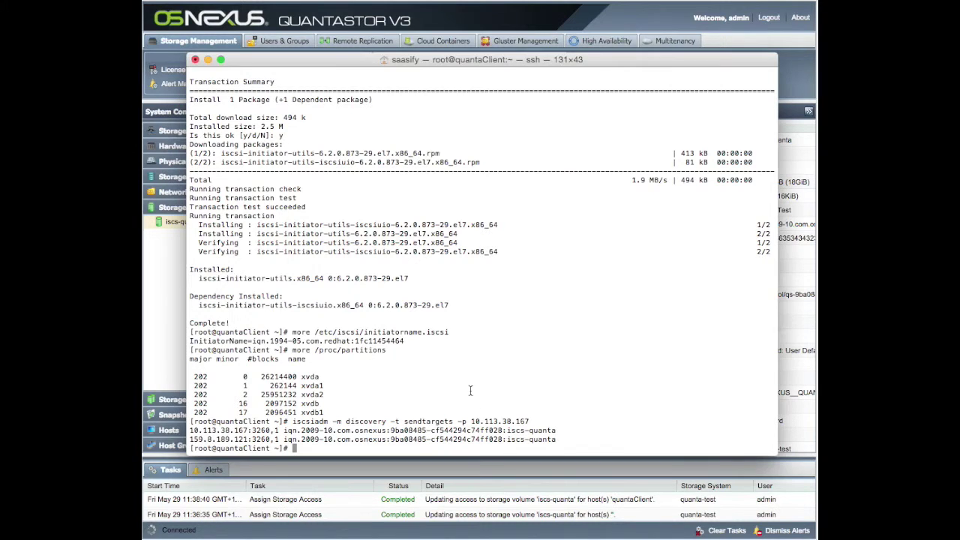
pyautogui.press('Up')
pyautogui.press('Up')
pyautogui.press('Return')
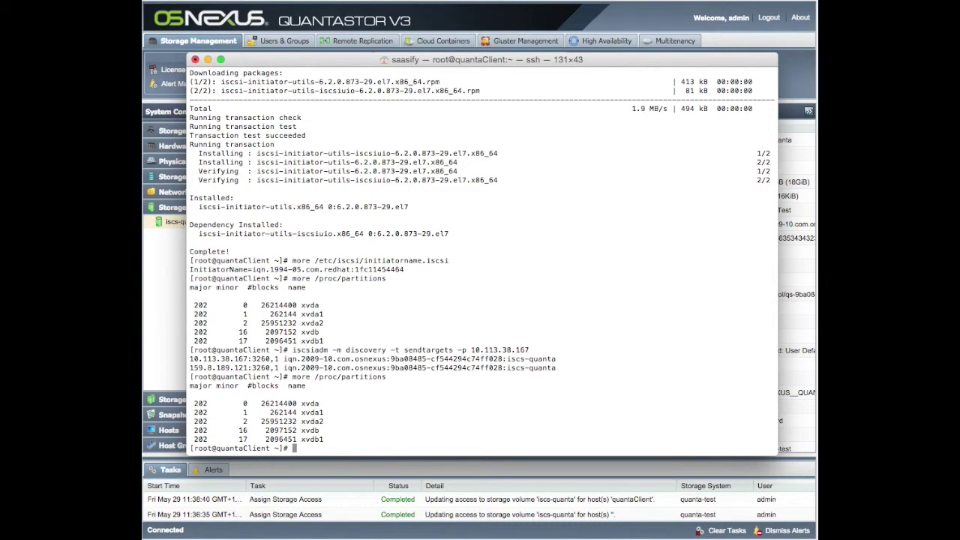
# Log in to the iscs-quanta target at portal 10.113.38.167 with iscsiadm, pasting the discovered IQN.
pyautogui.write('iscsiadm --mode node')
pyautogui.write('--ta')
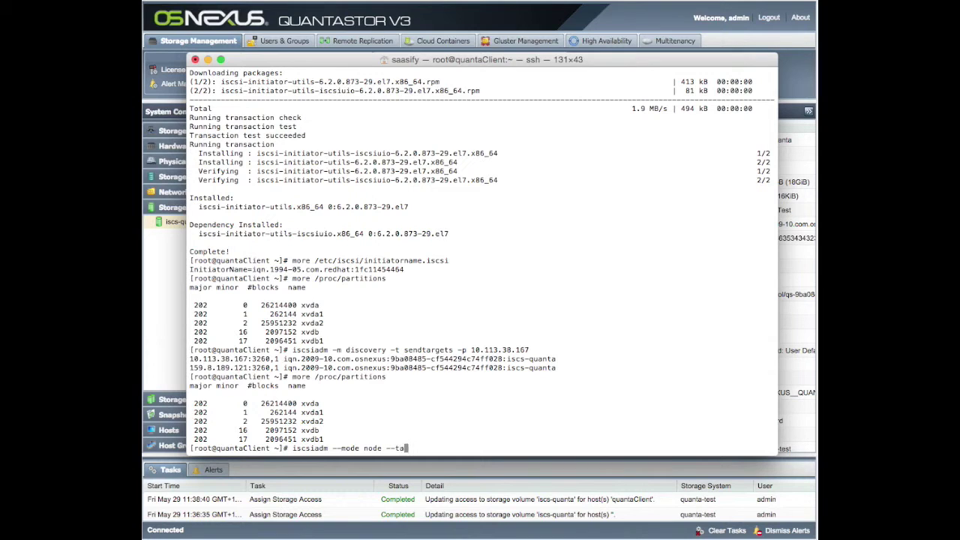
pyautogui.write('rgetname "')
pyautogui.moveTo(284, 361); pyautogui.dragTo(557, 360)
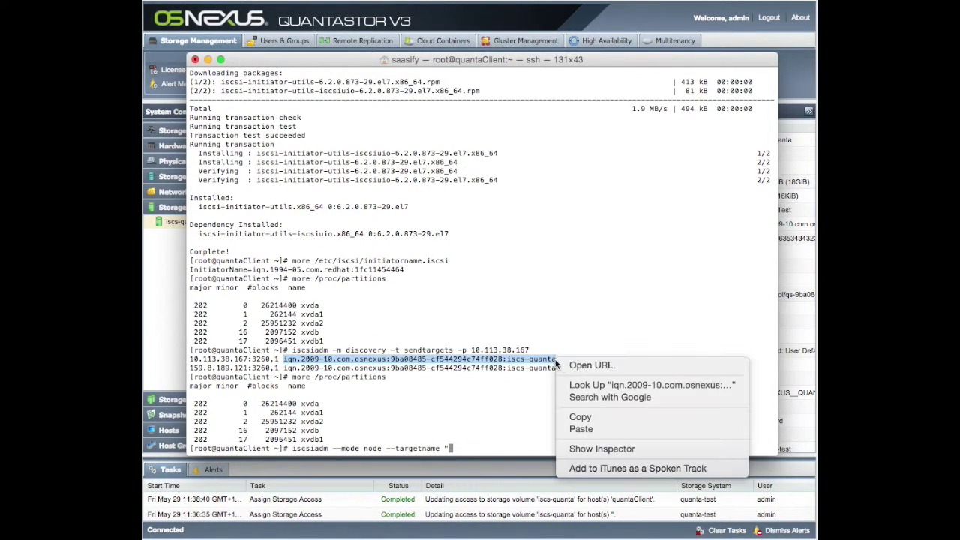
pyautogui.click(594, 418)
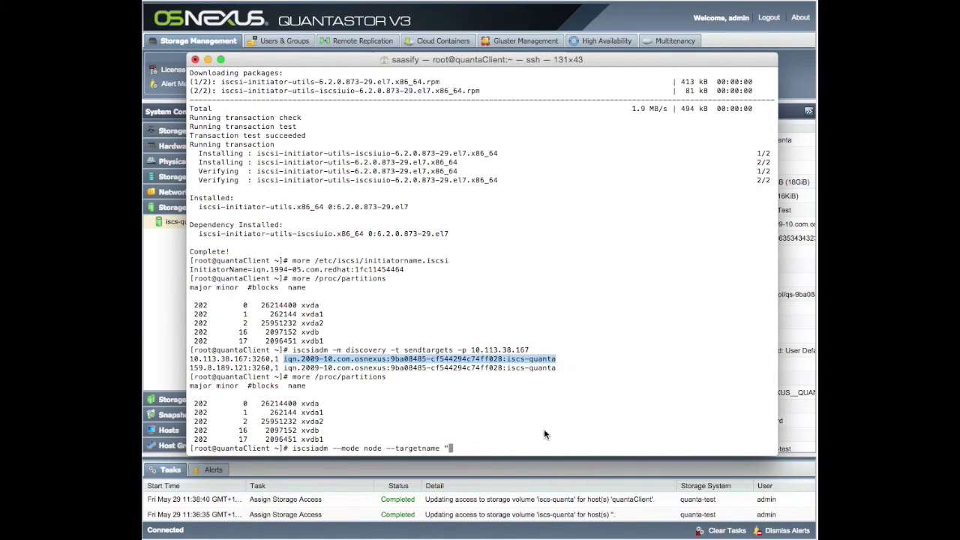
pyautogui.rightClick(470, 447)
pyautogui.click(500, 464)
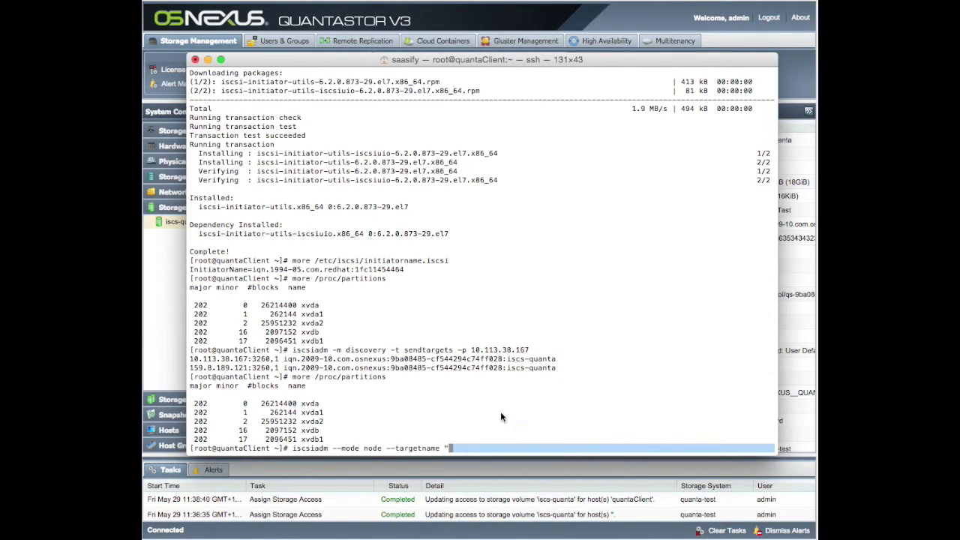
pyautogui.write('" ')
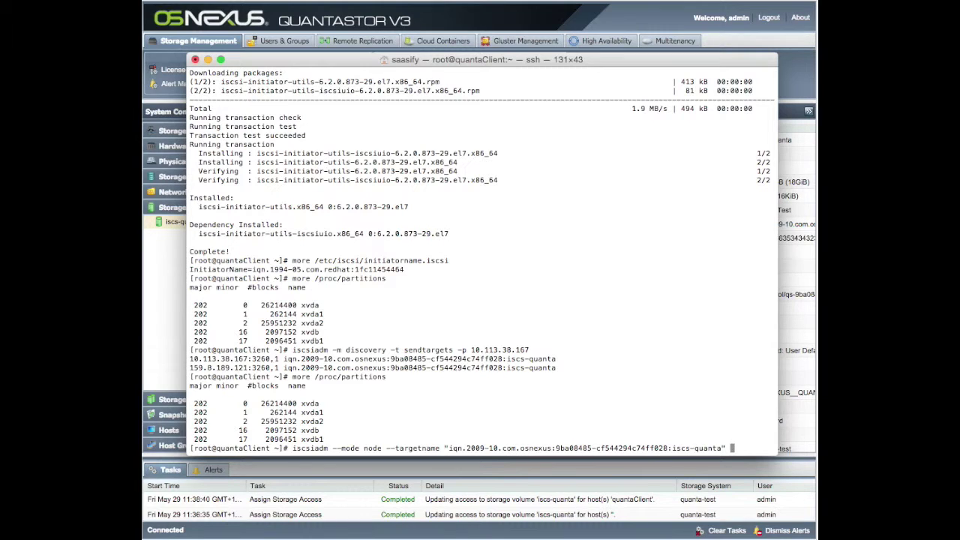
pyautogui.write('--portal 10')
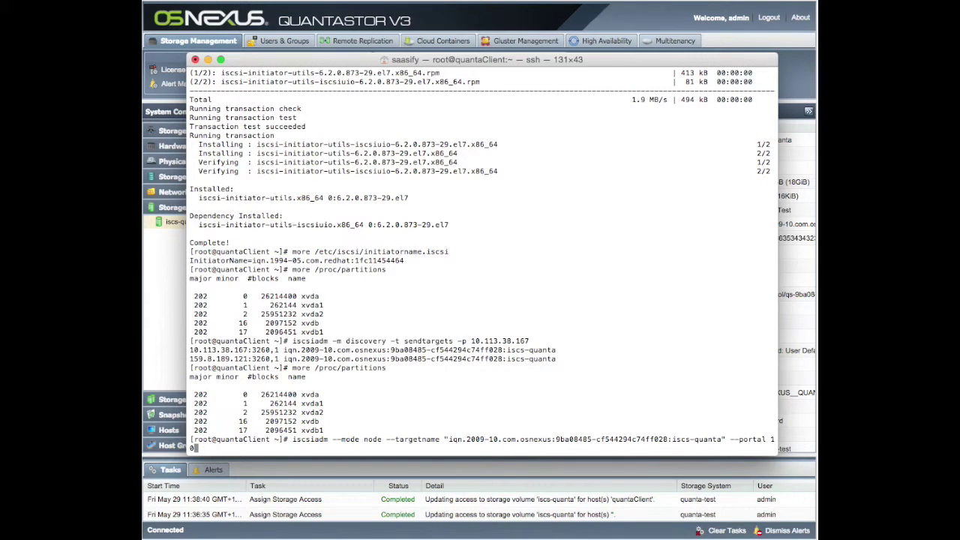
pyautogui.write('.113.38.')
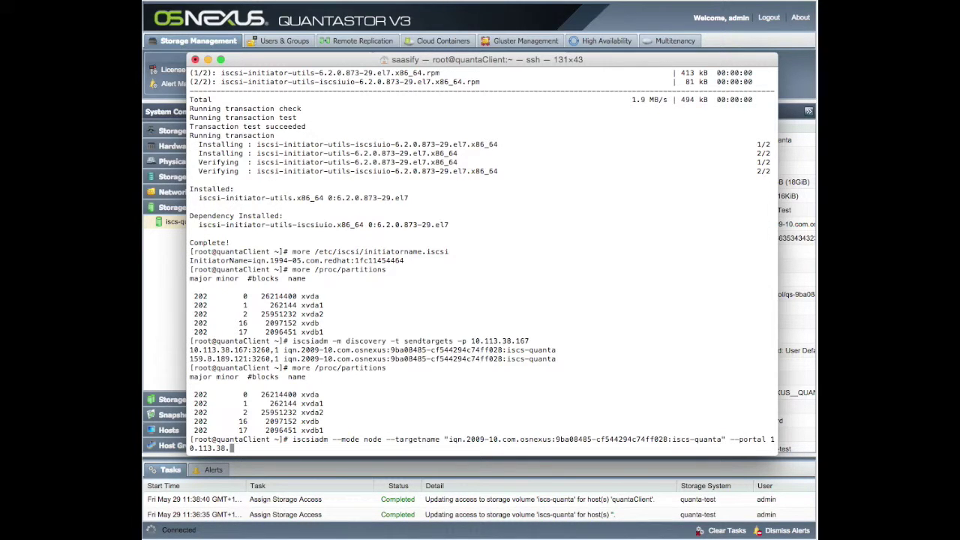
pyautogui.write('167 --login')
pyautogui.press('Return')
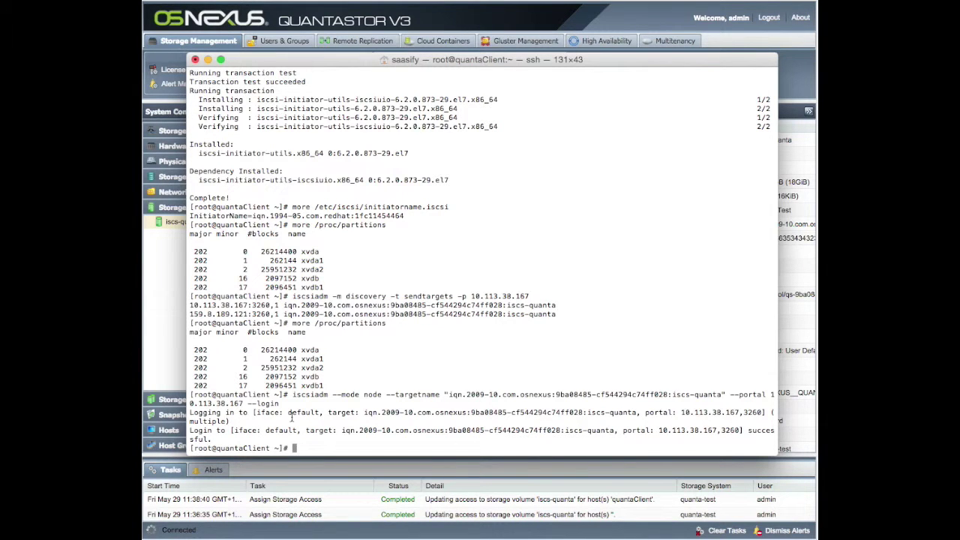
# Relist partitions to spot the new 18874368-block sda disk, then enter fdisk /dev/sda.
pyautogui.press('Up')
pyautogui.press('Up')
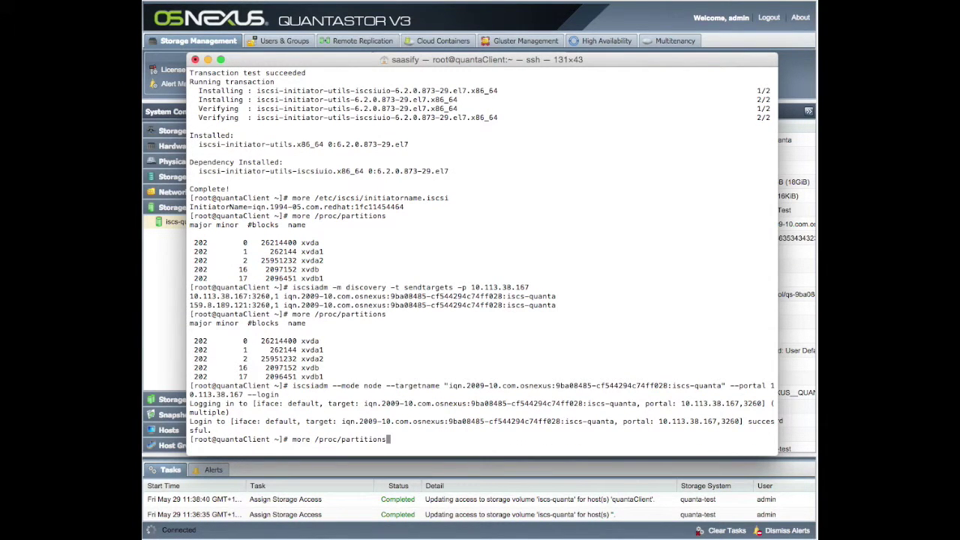
pyautogui.press('Return')
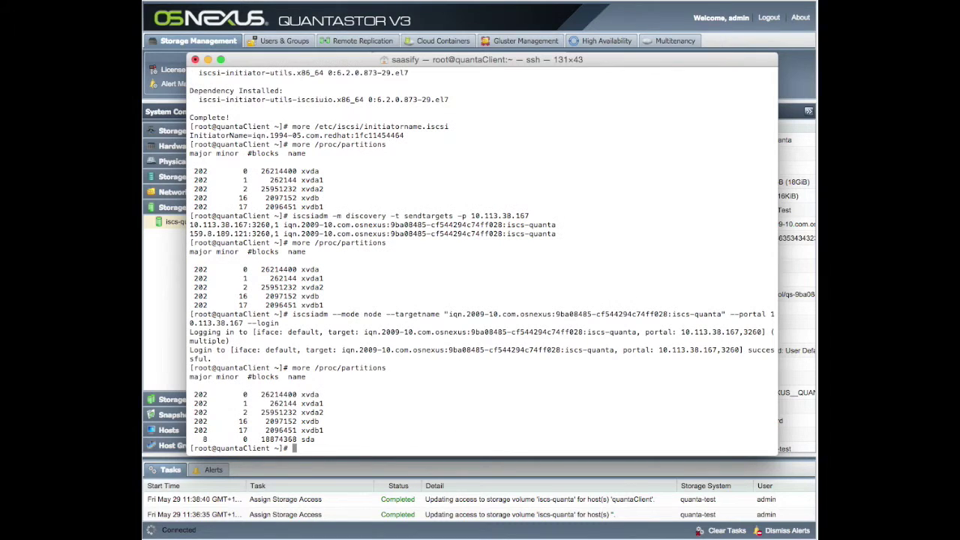
pyautogui.moveTo(203, 440); pyautogui.dragTo(356, 439)
pyautogui.click(324, 440)
pyautogui.write('fdisk /dev/sda')
# Open fdisk on /dev/sda, show its help, quit without changes, and begin typing mkfs.ext.
pyautogui.press('Return')
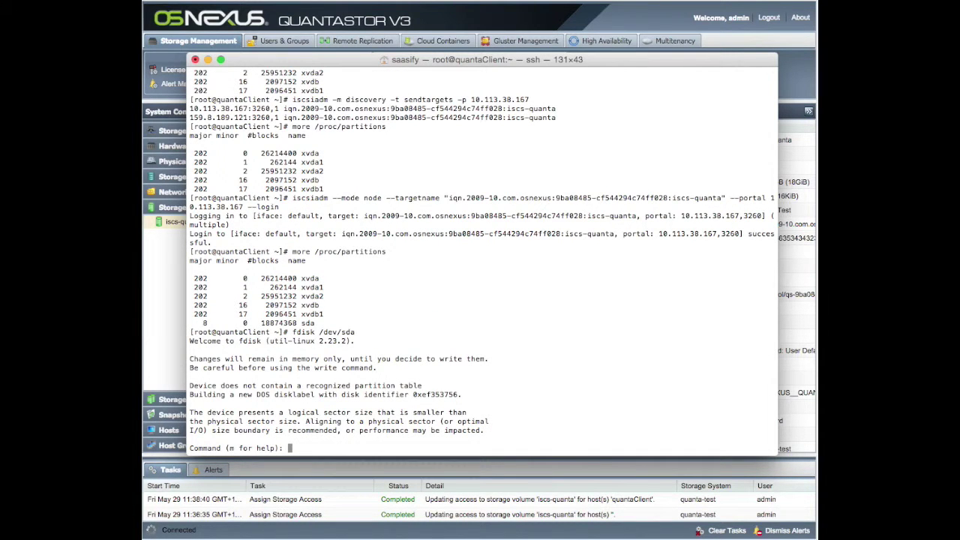
pyautogui.write('m')
pyautogui.press('Return')
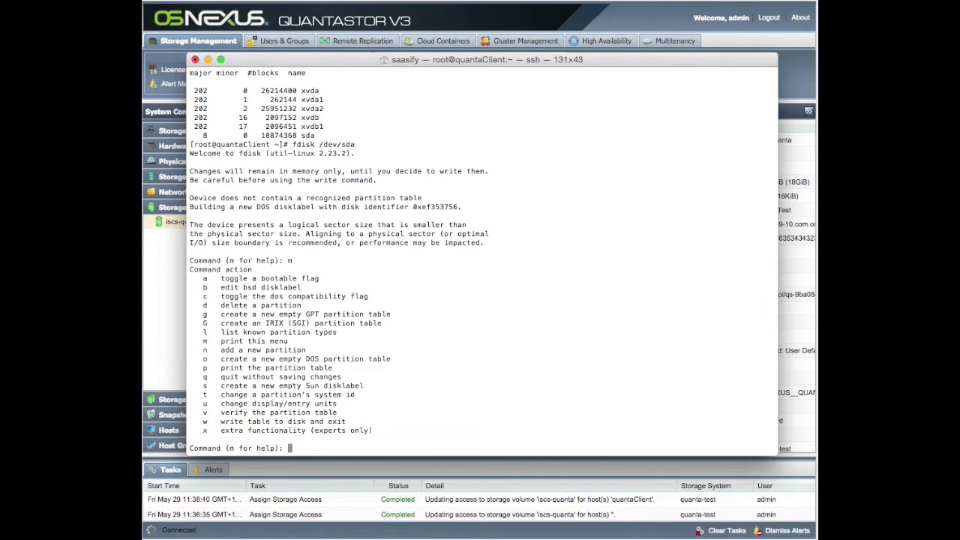
pyautogui.write('q')
pyautogui.press('Return')
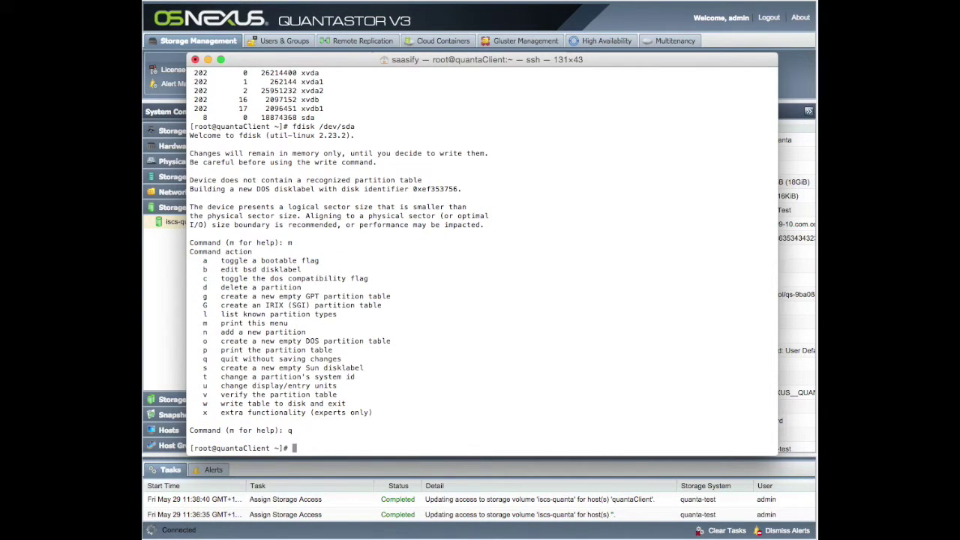
pyautogui.write('mkfs.ext')
pyautogui.press('BackSpace')
# Format the whole /dev/sda as ext3 with mkfs.ext3, confirming with y.
pyautogui.write('3 /dev/sda')
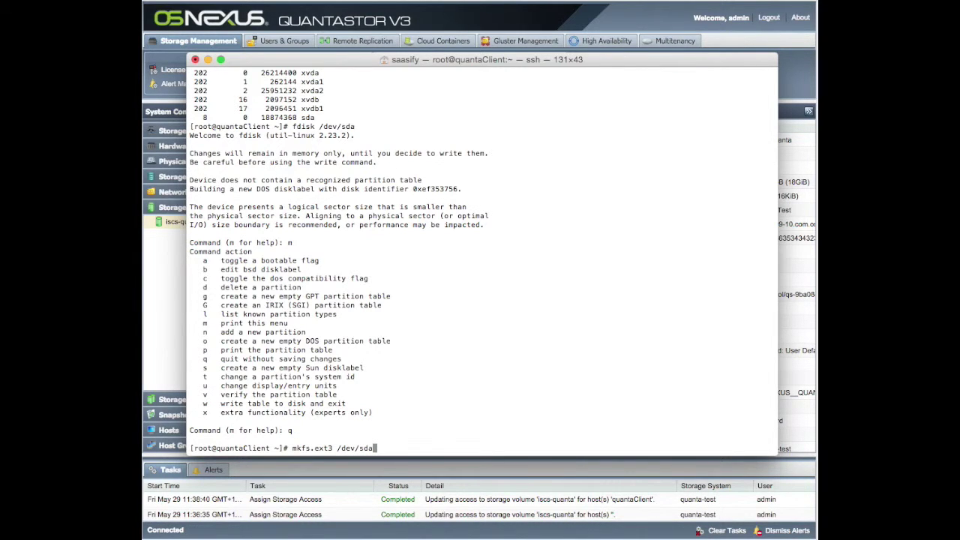
pyautogui.press('Return')
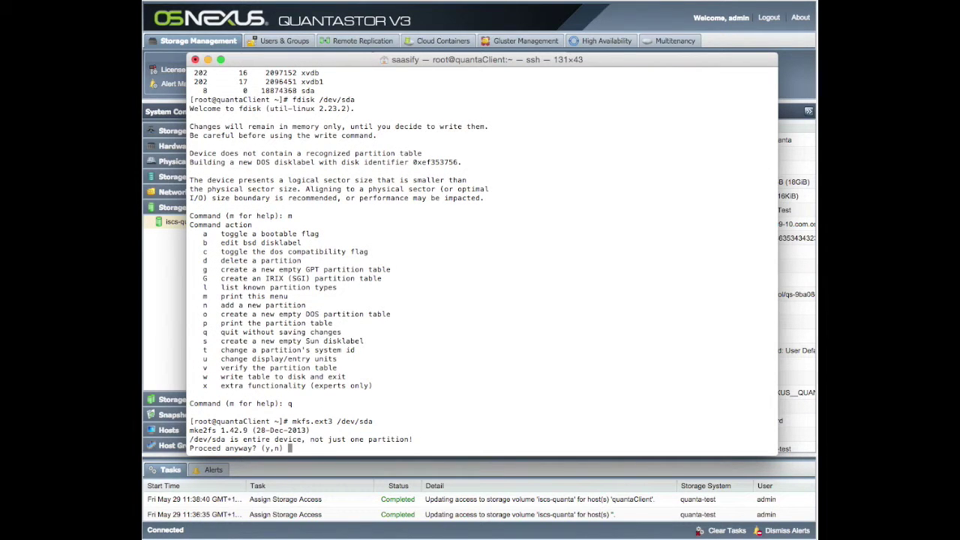
pyautogui.write('y')
pyautogui.press('Return')
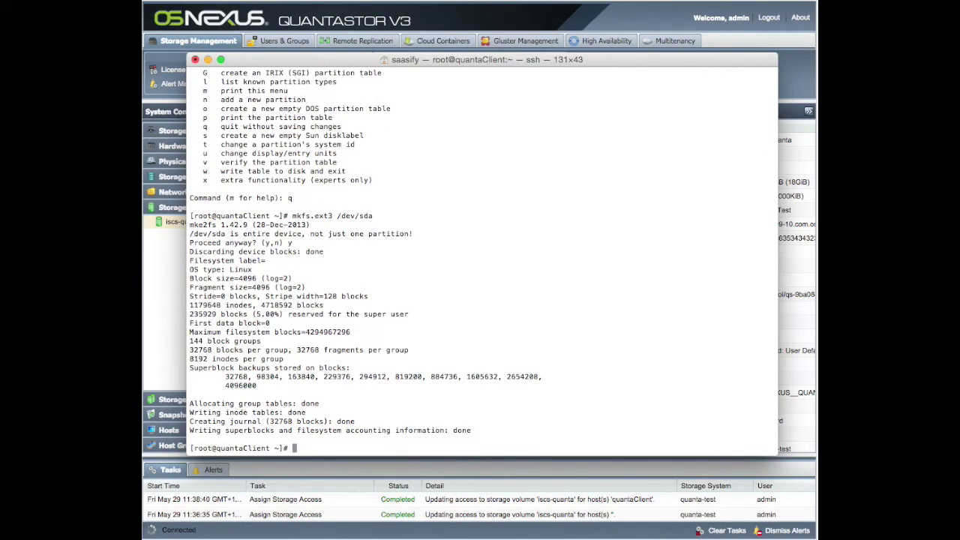
pyautogui.press('Return')
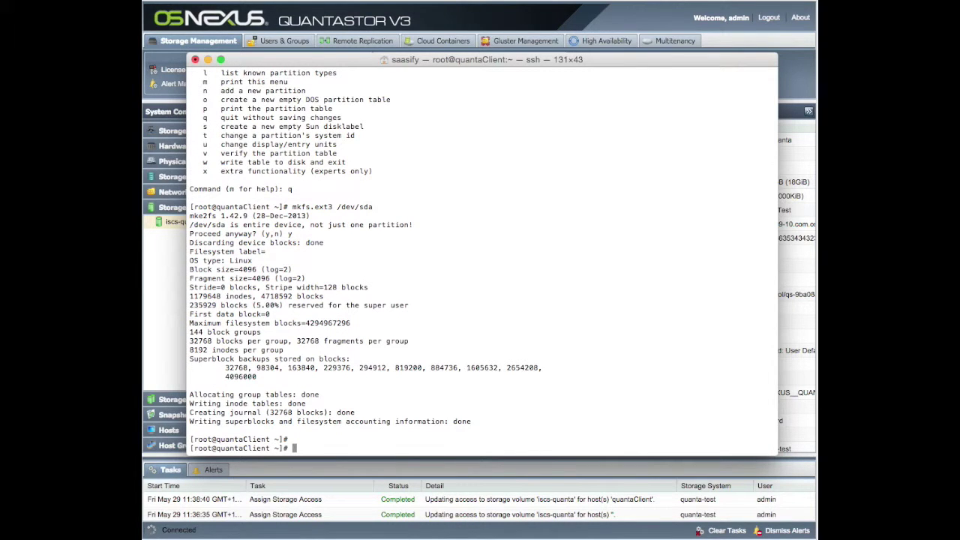
# Create /mnt/iscsi, mount /dev/sda there, and list its contents.
pyautogui.write('mkdir /mnt/iscsi')
pyautogui.press('Return')
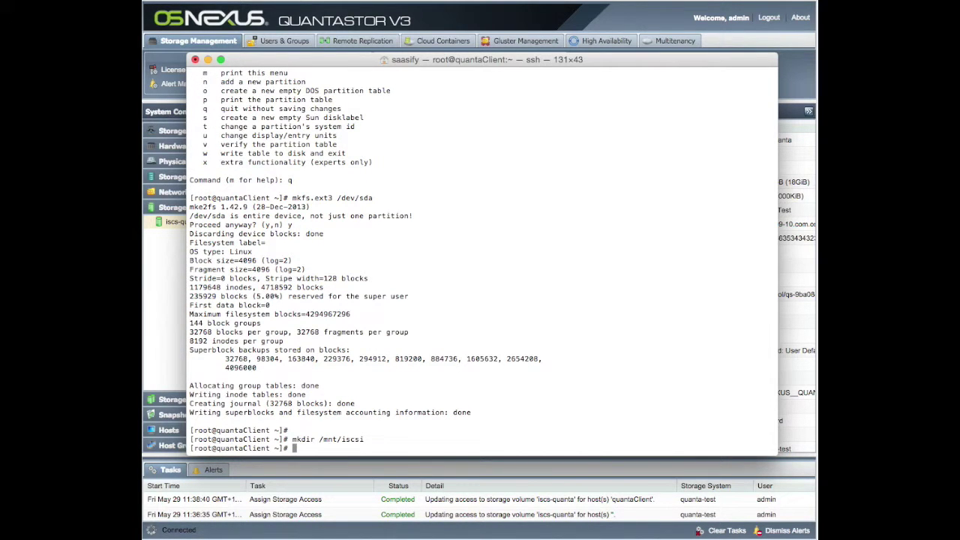
pyautogui.write('mount /dev/sda /mnt/')
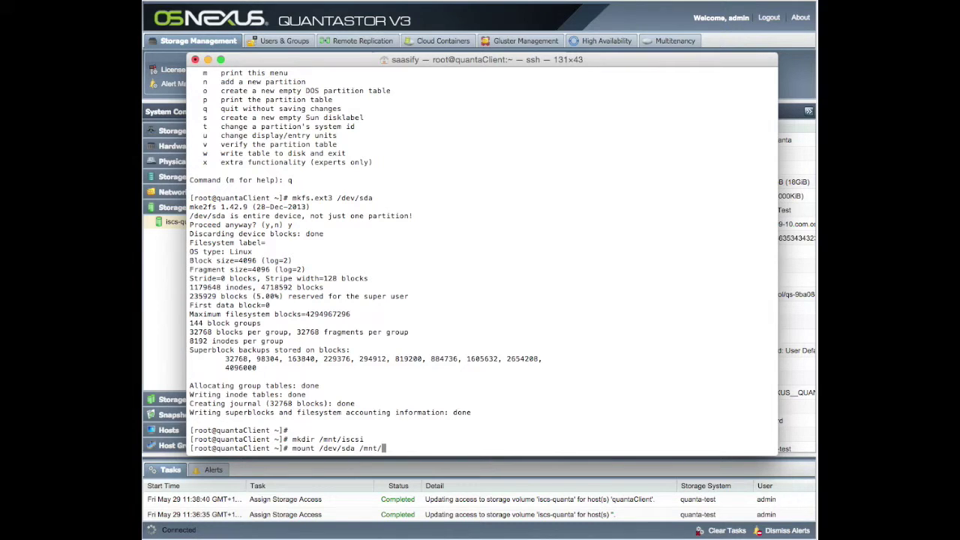
pyautogui.write('iscsi')
pyautogui.press('Return')
pyautogui.write('cd /mnt/')
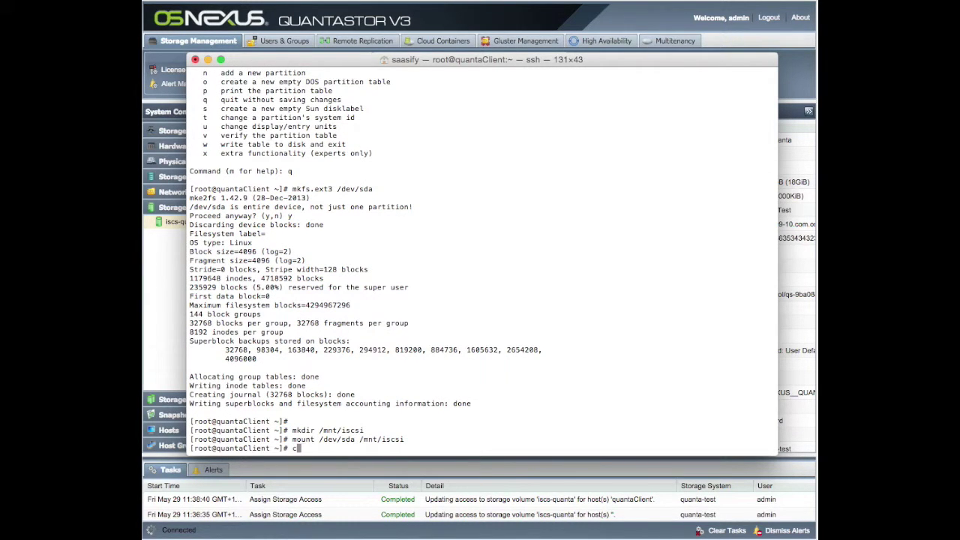
pyautogui.write('iscsi')
pyautogui.press('Return')
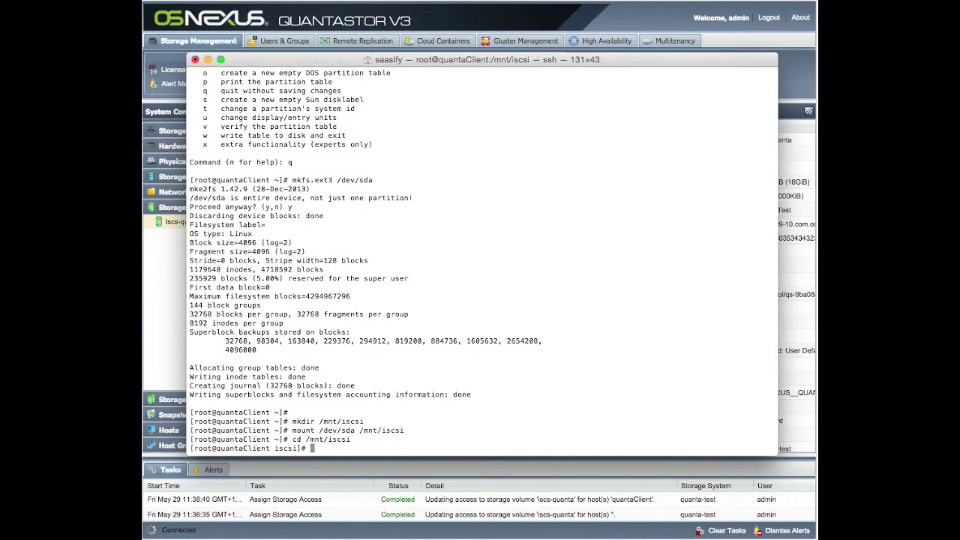
pyautogui.write('ls')
pyautogui.press('Return')
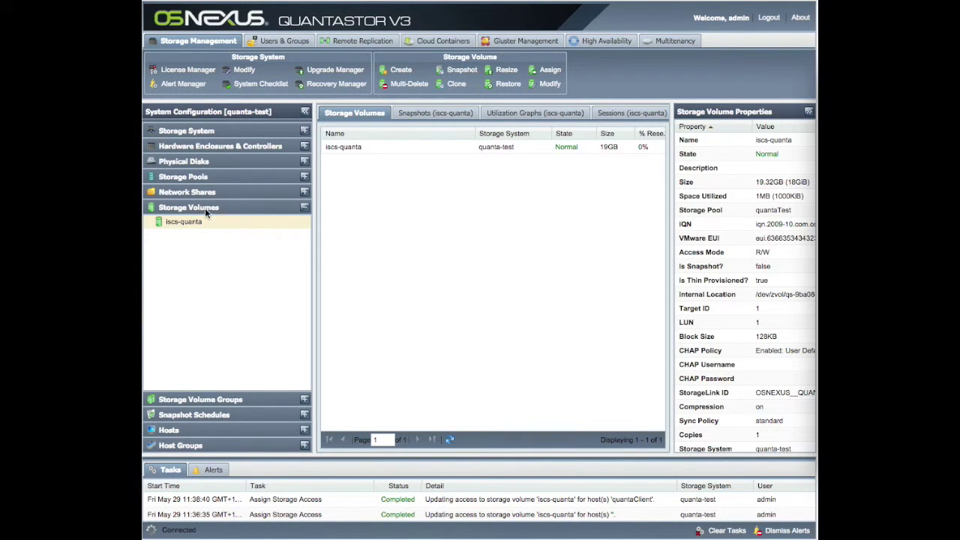
# Review Storage Pools, Storage Volumes and Hosts, selecting iscs-quanta under quantaClient, then return to Terminal.
pyautogui.click(184, 176)
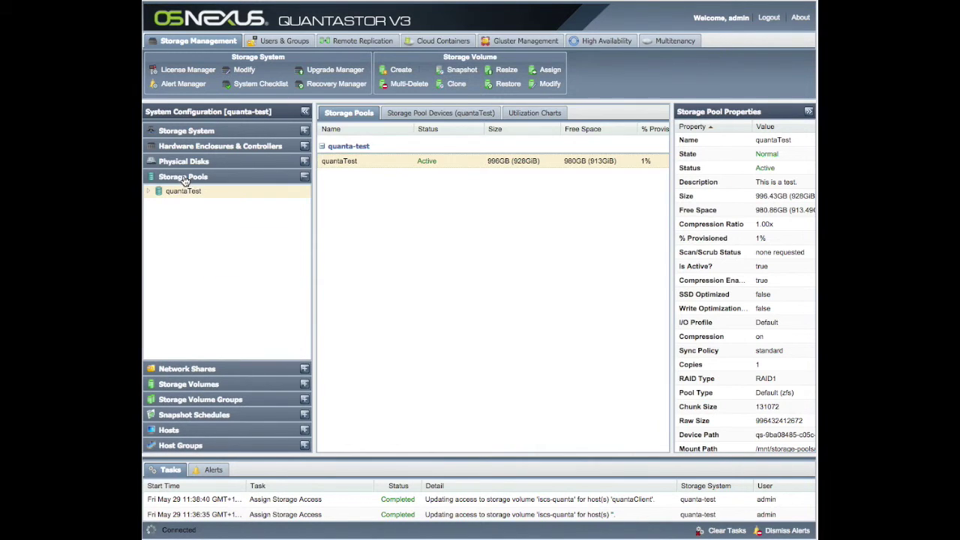
pyautogui.click(202, 386)
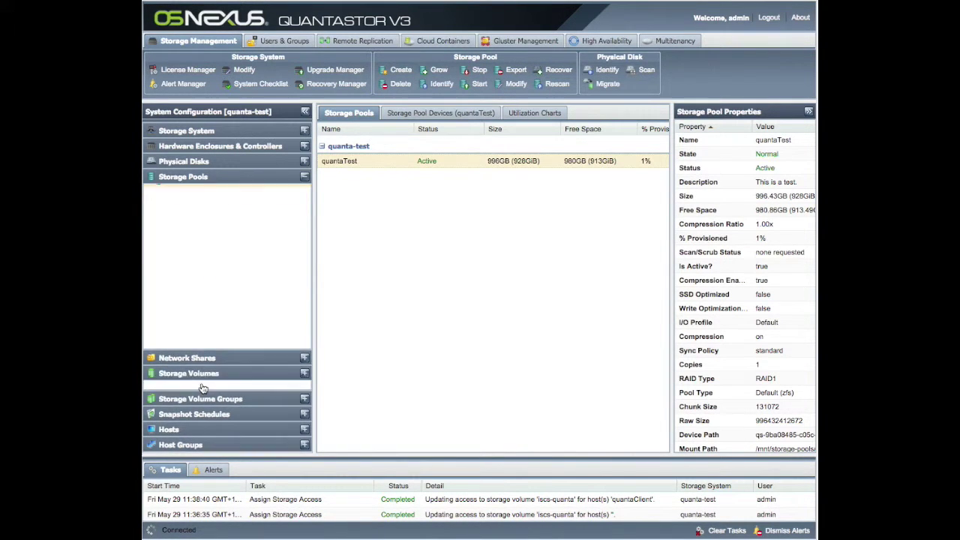
pyautogui.click(194, 429)
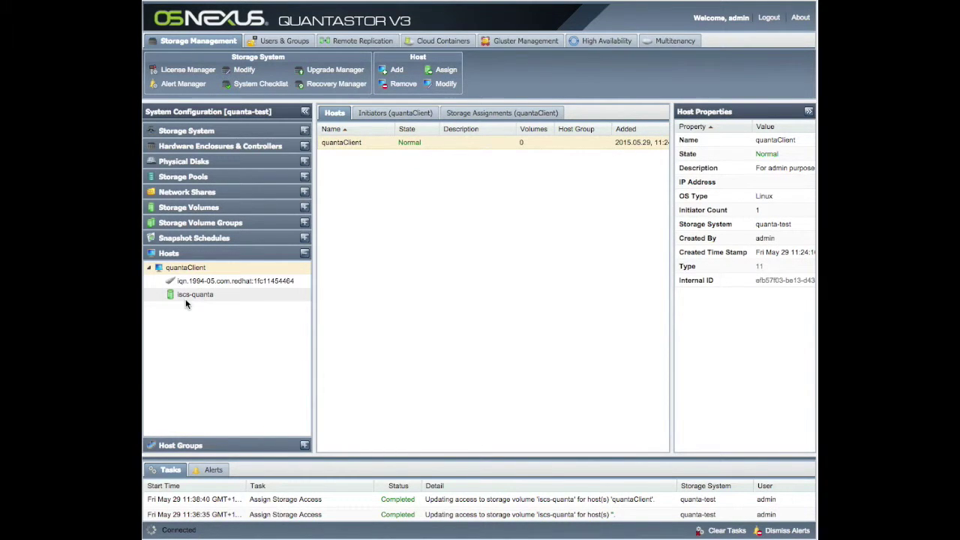
pyautogui.click(183, 296)
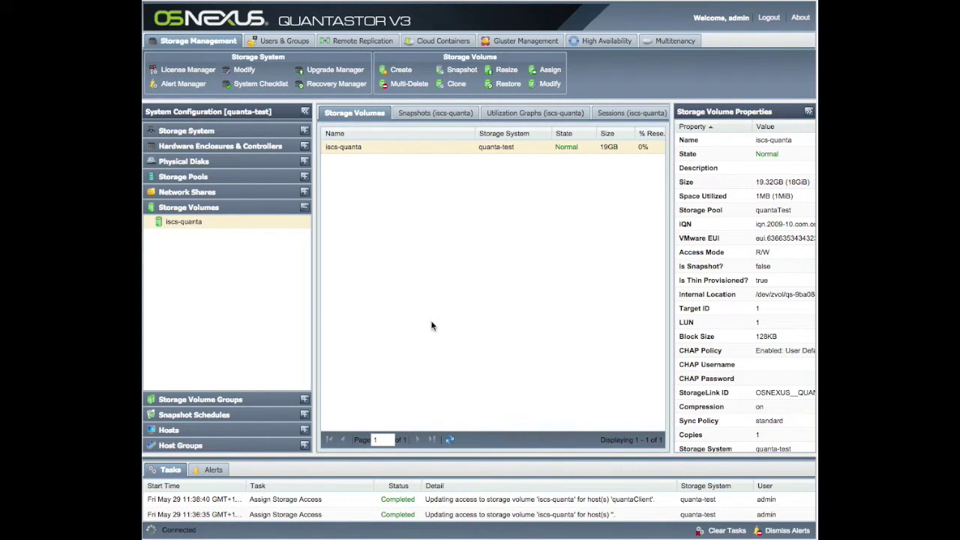
pyautogui.press('super+Tab')
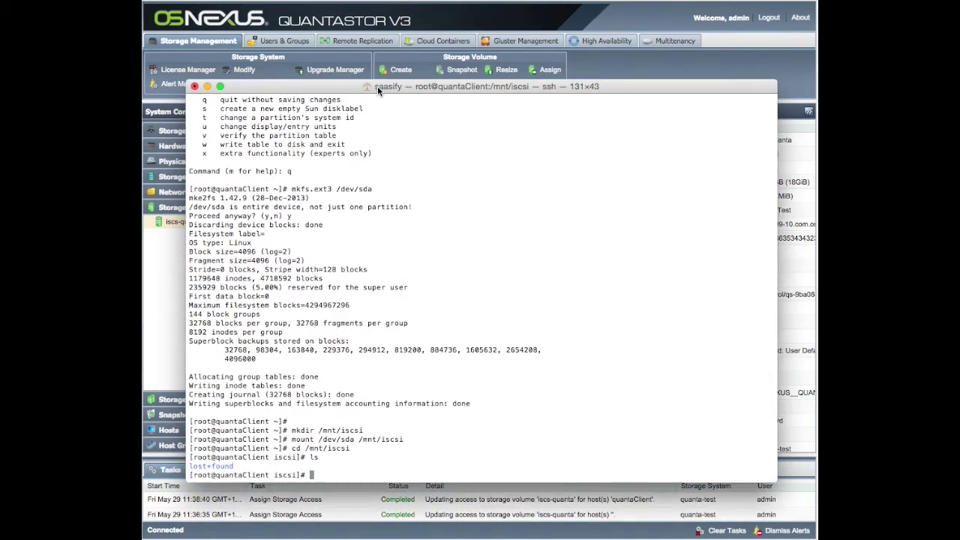
# Move the Terminal window up slightly by its title bar.
pyautogui.moveTo(377, 86); pyautogui.dragTo(382, 60)
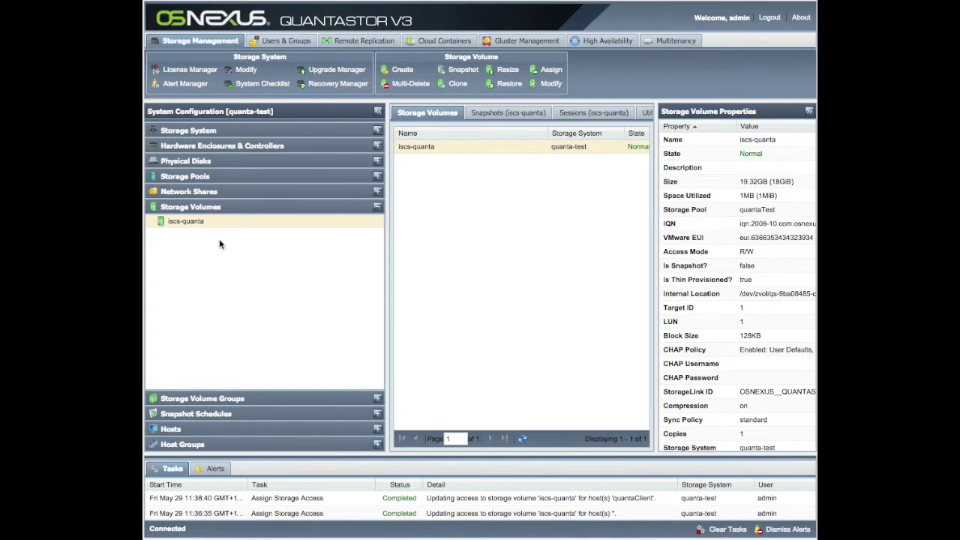
# Check iscs-quanta's actions without choosing one, then show the quantaTest pool under Storage Pools.
pyautogui.rightClick(178, 222)
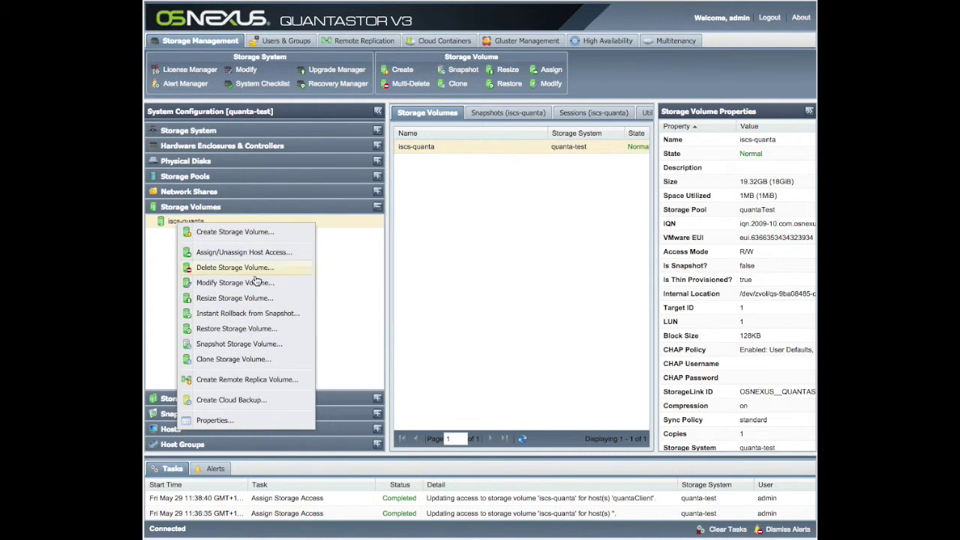
pyautogui.click(340, 280)
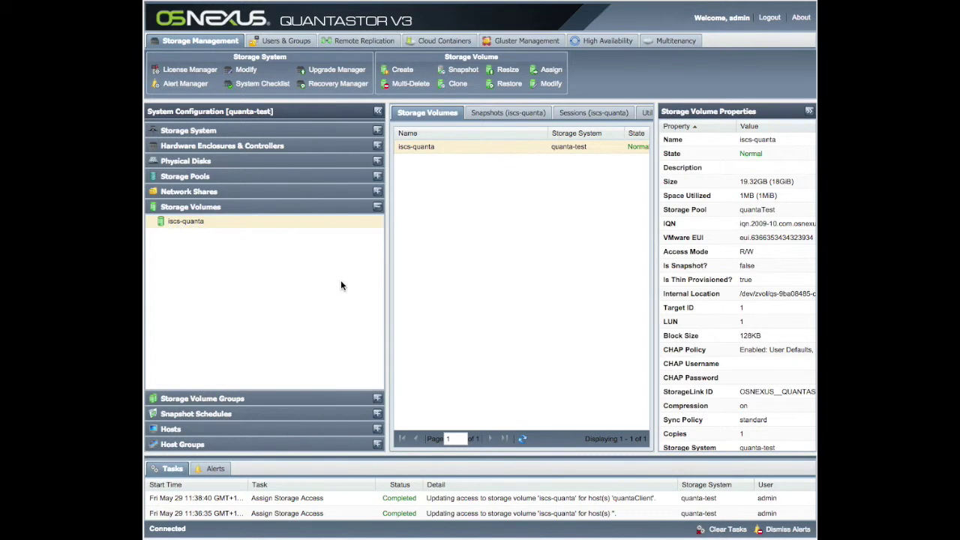
pyautogui.click(180, 180)
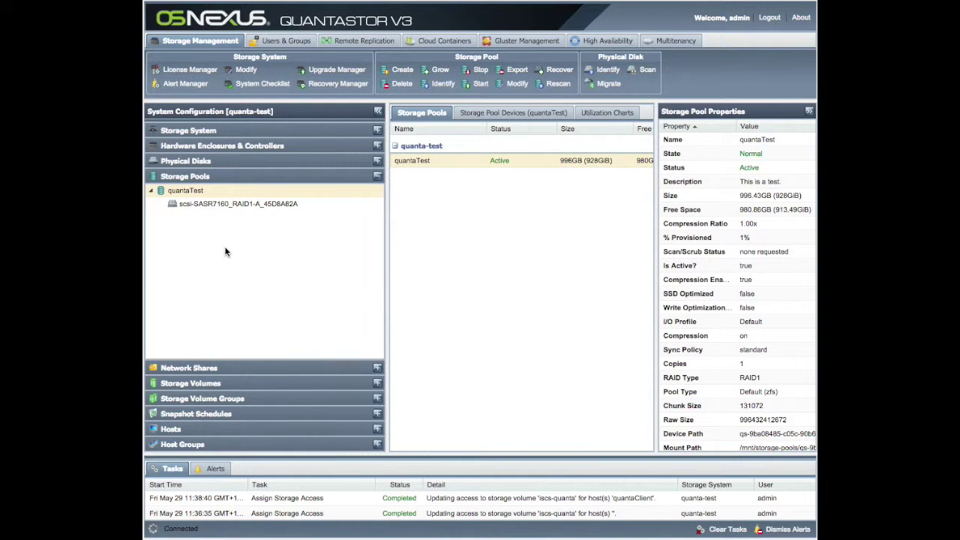
# Add a cache device to quantaTest, setting the 959GB sdb as write cache (ZIL), not read cache.
pyautogui.rightClick(169, 192)
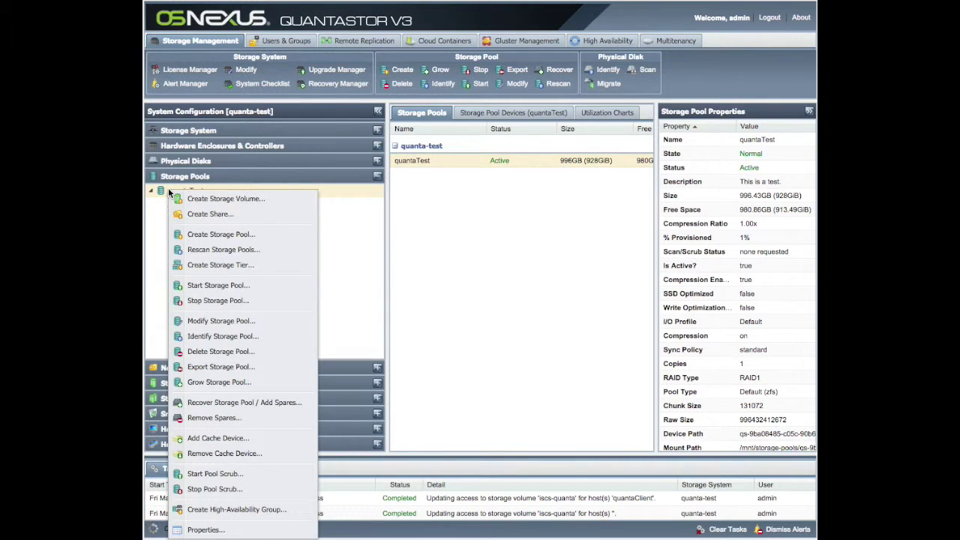
pyautogui.click(215, 440)
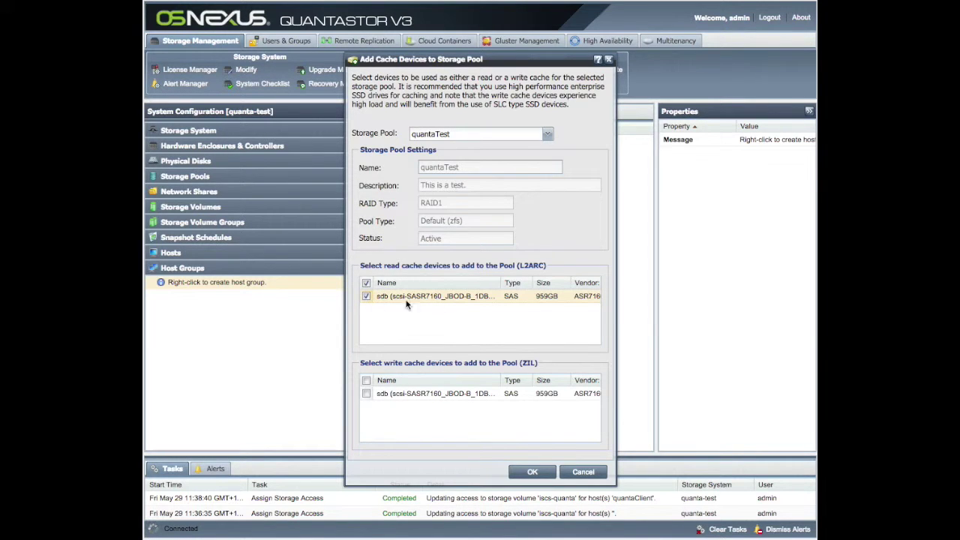
pyautogui.click(366, 296)
pyautogui.click(365, 393)
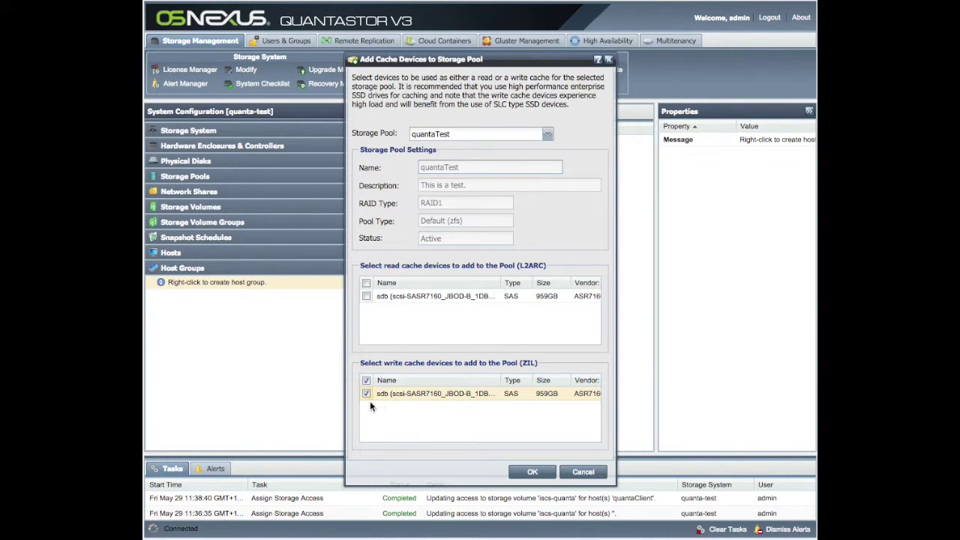
# Apply sdb as quantaTest's write cache (ZIL) device and show the pool's disks.
pyautogui.click(533, 472)
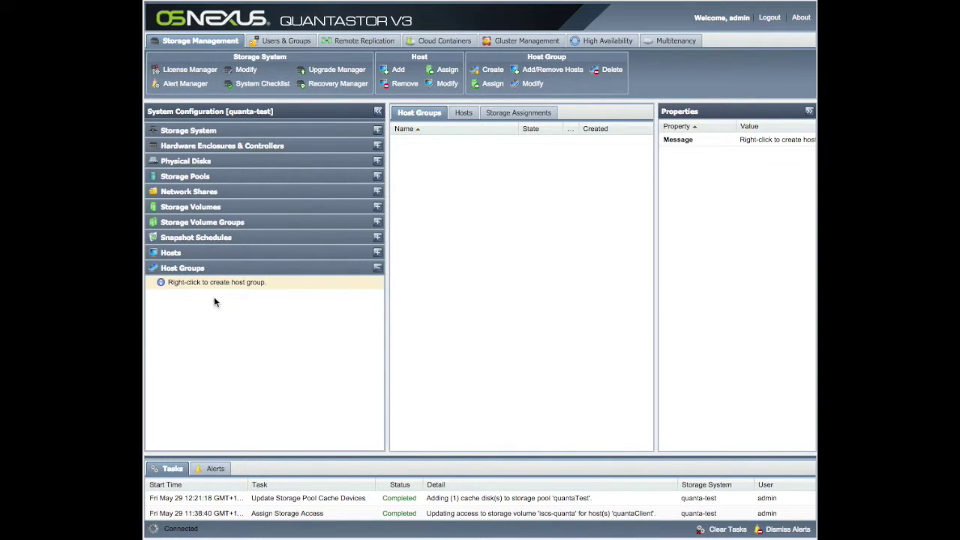
pyautogui.click(185, 178)
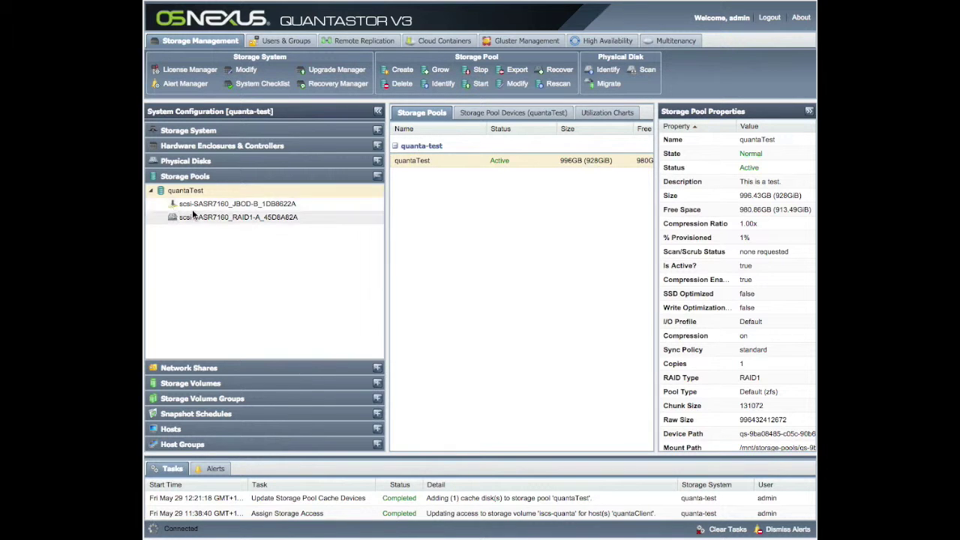
# Select the scsi-SASR7160_JBOD-B_1DB8622A disk under quantaTest to confirm Cache Type Write Cache (ZIL).
pyautogui.click(230, 203)
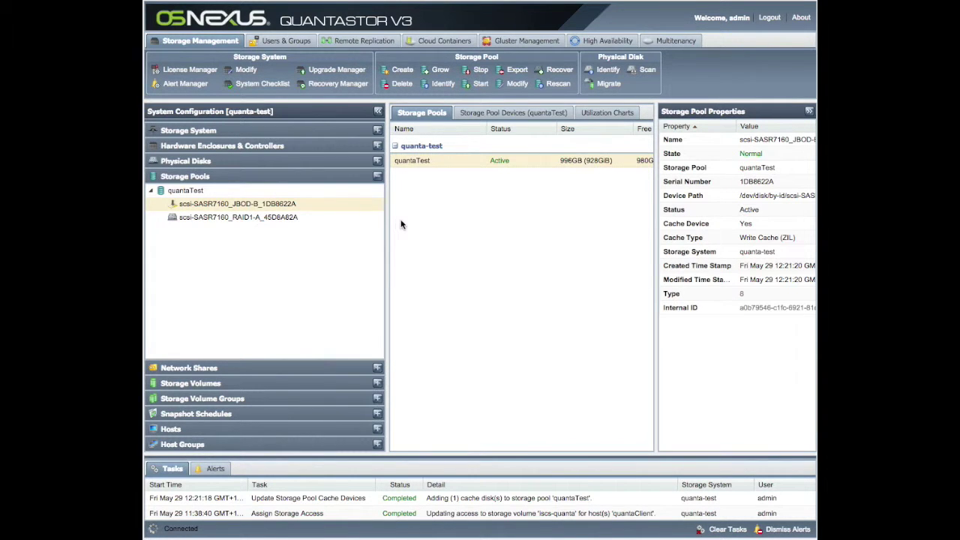